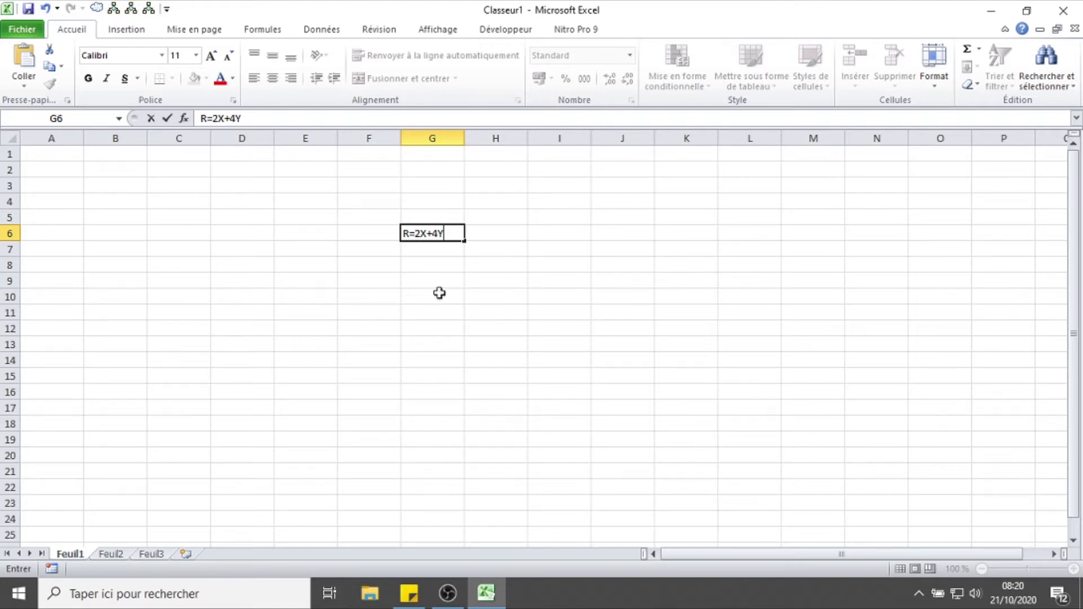
Step: Commit the equation text R=2X+4Y in cell G6
left_click_drag(408, 233, 395, 236)
left_click(402, 233)
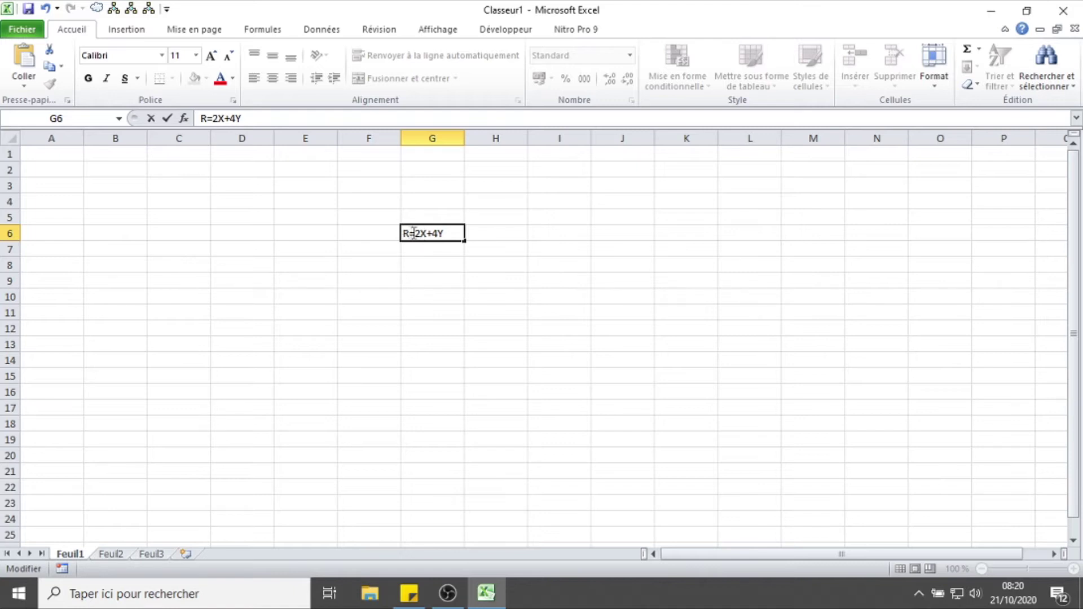
left_click_drag(408, 233, 400, 234)
left_click(422, 254)
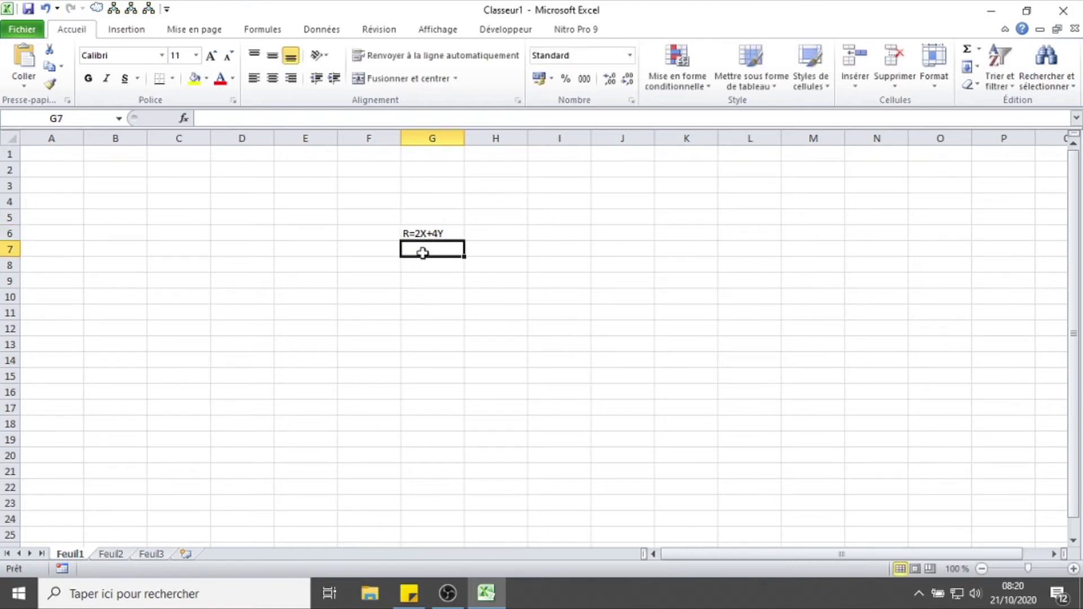
Step: Enter a formula in cell G8 that references cell I6 (=I6)
left_click(426, 266)
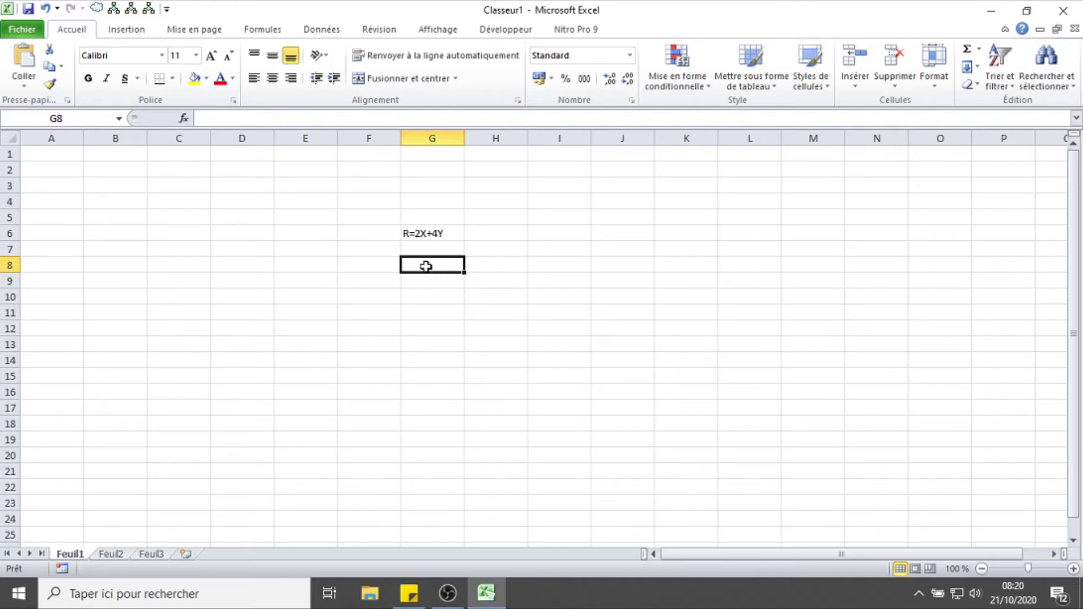
type("=")
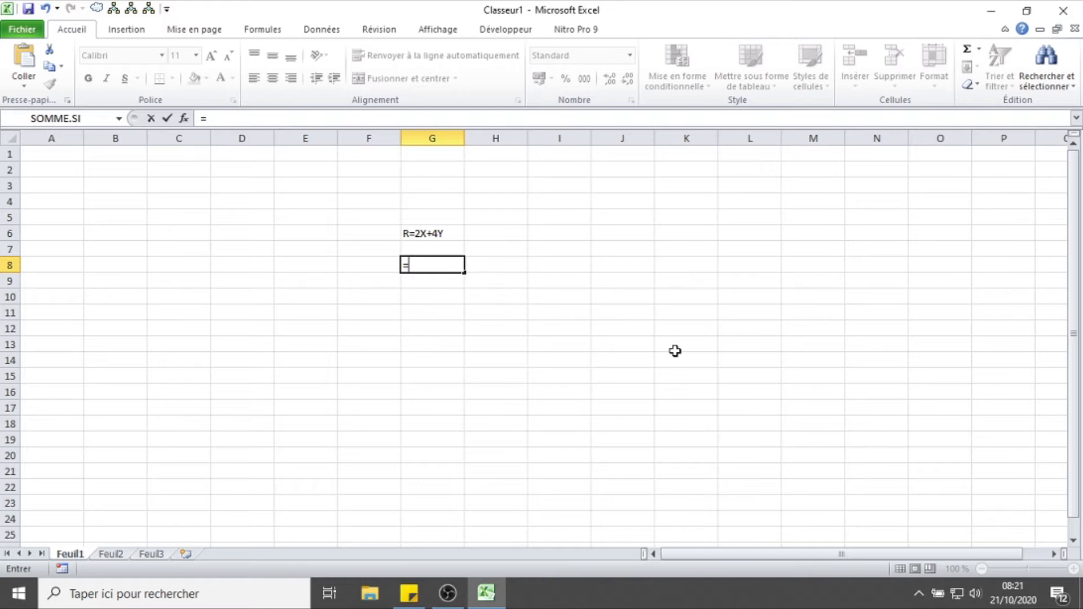
left_click(551, 232)
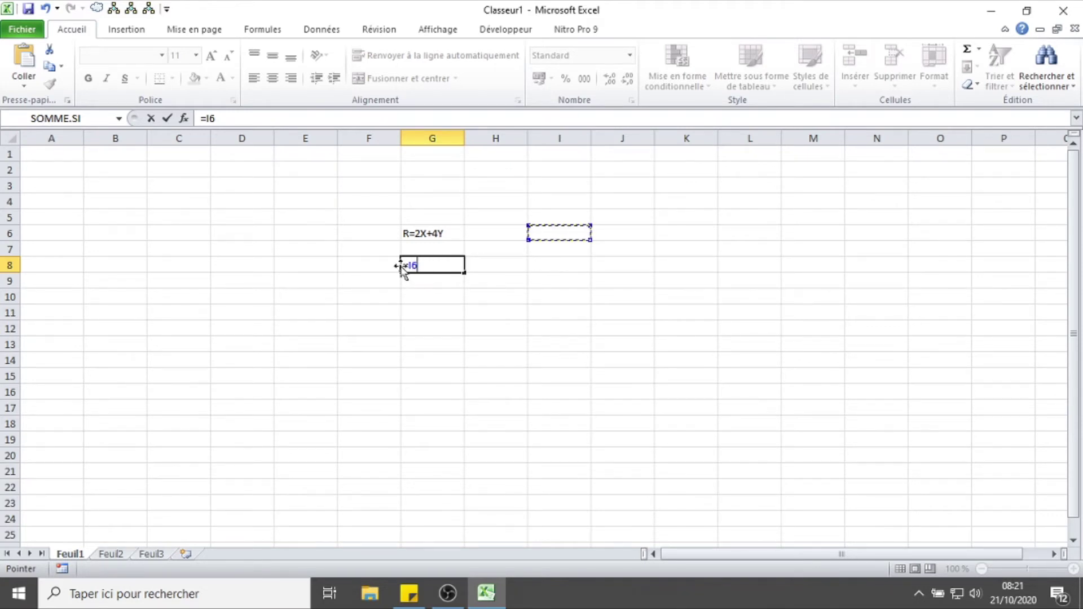
key("Return")
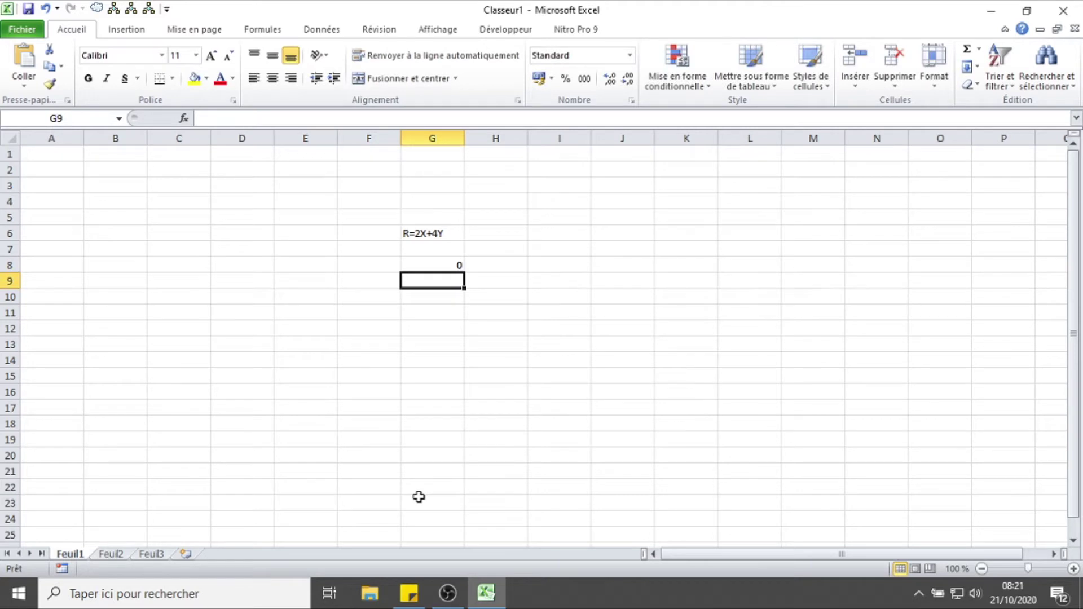
Step: Enter the formula =B1 in cell I8 and select that cell to check its formula
left_click(586, 262)
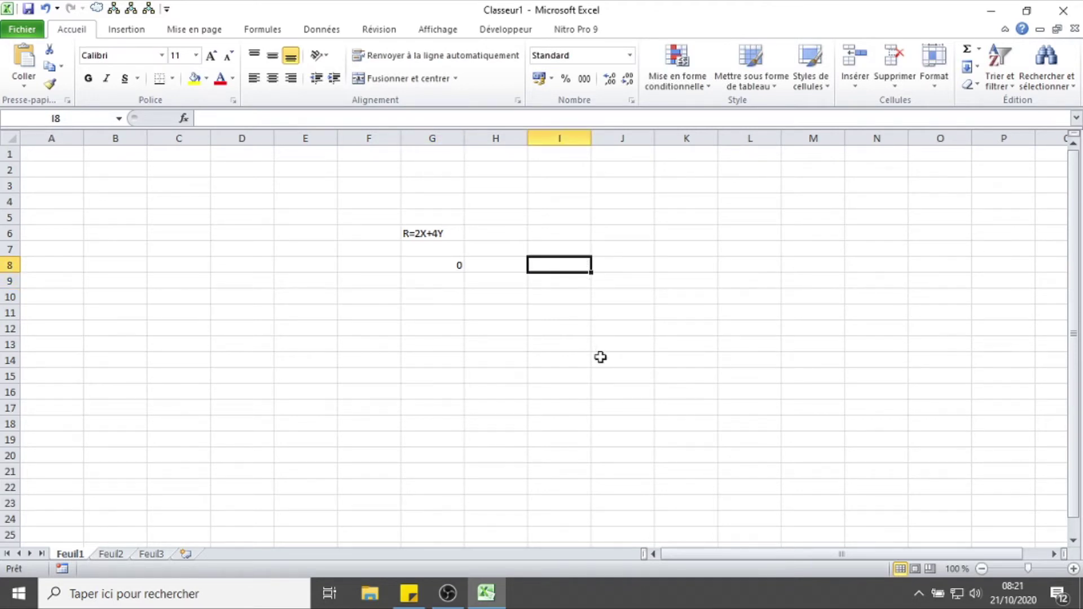
type("=")
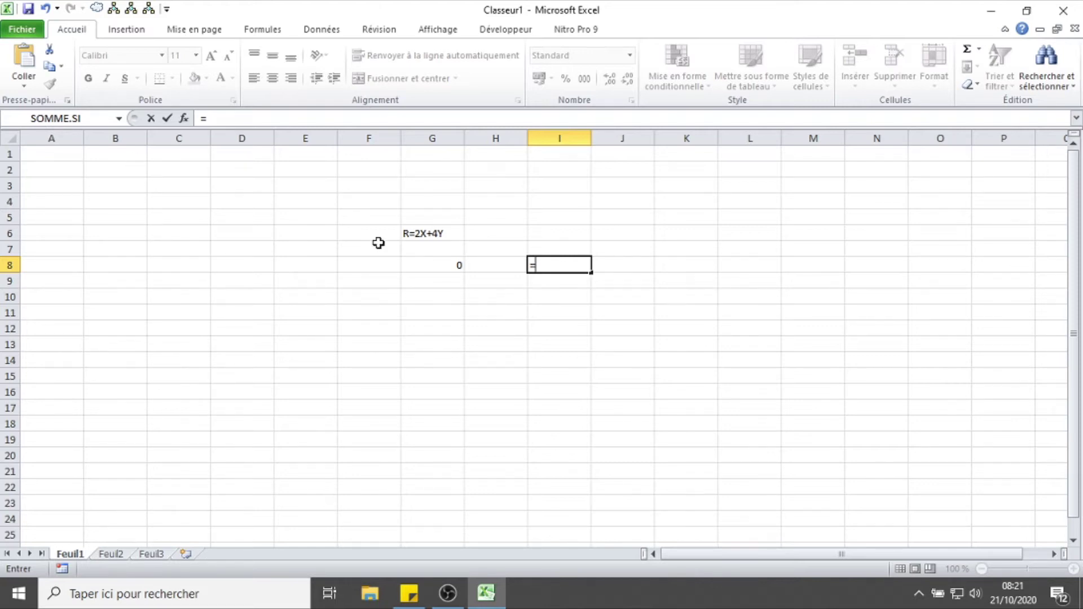
type("B")
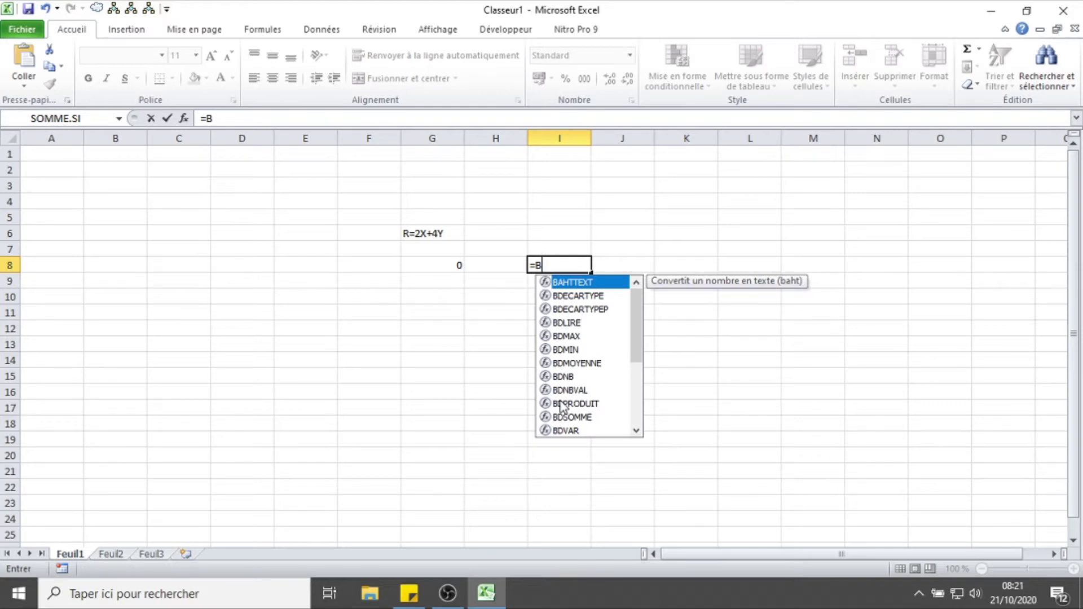
type("1")
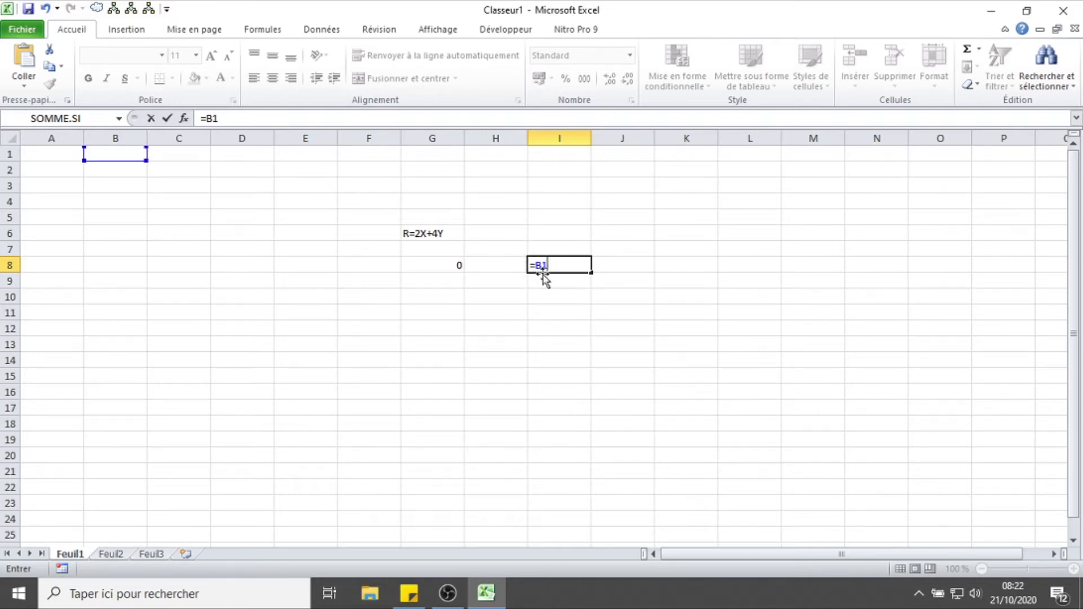
key("Return")
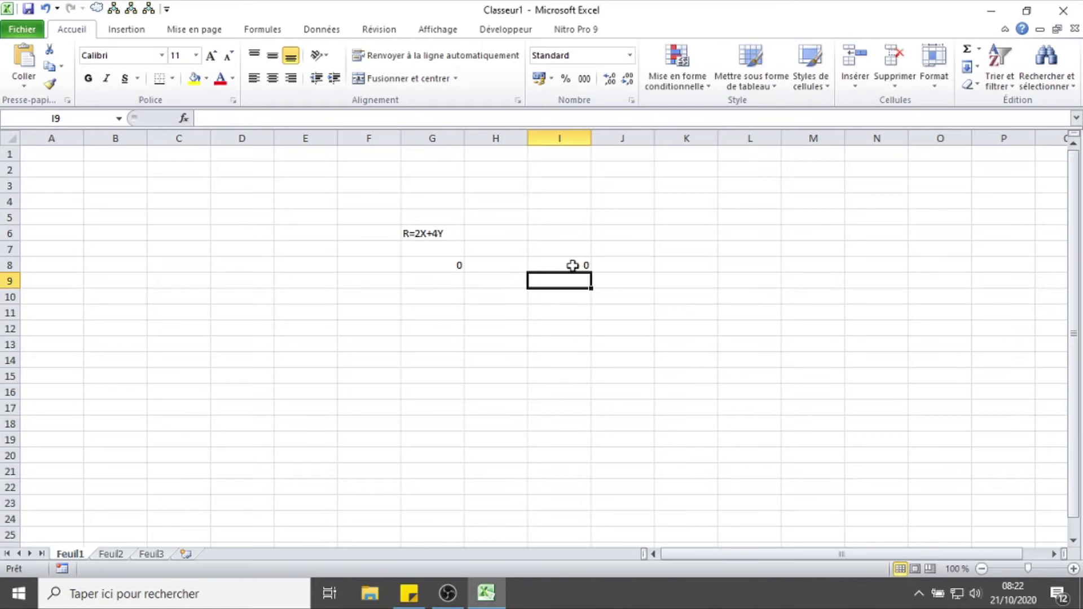
left_click(570, 264)
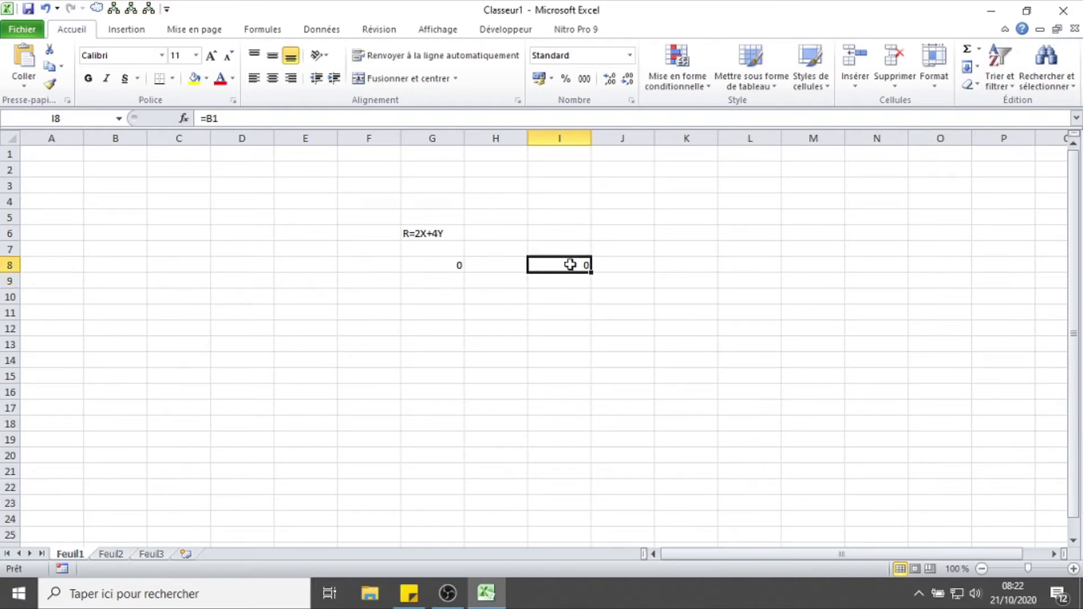
Step: Enter the value 12 in cell B1, the source cell of the formula in I8
left_click(122, 158)
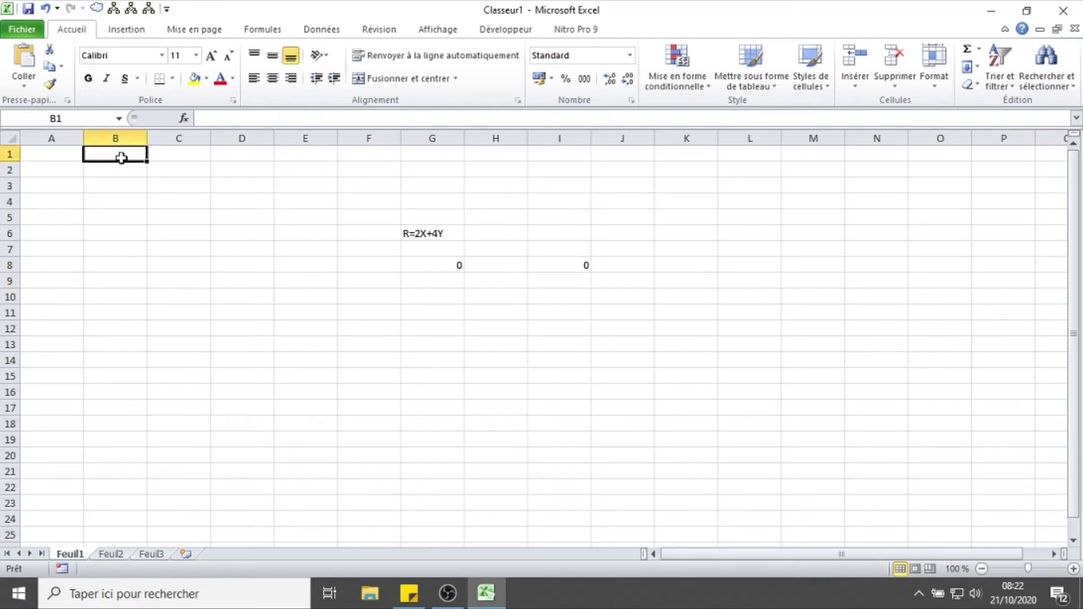
type("12")
key("Return")
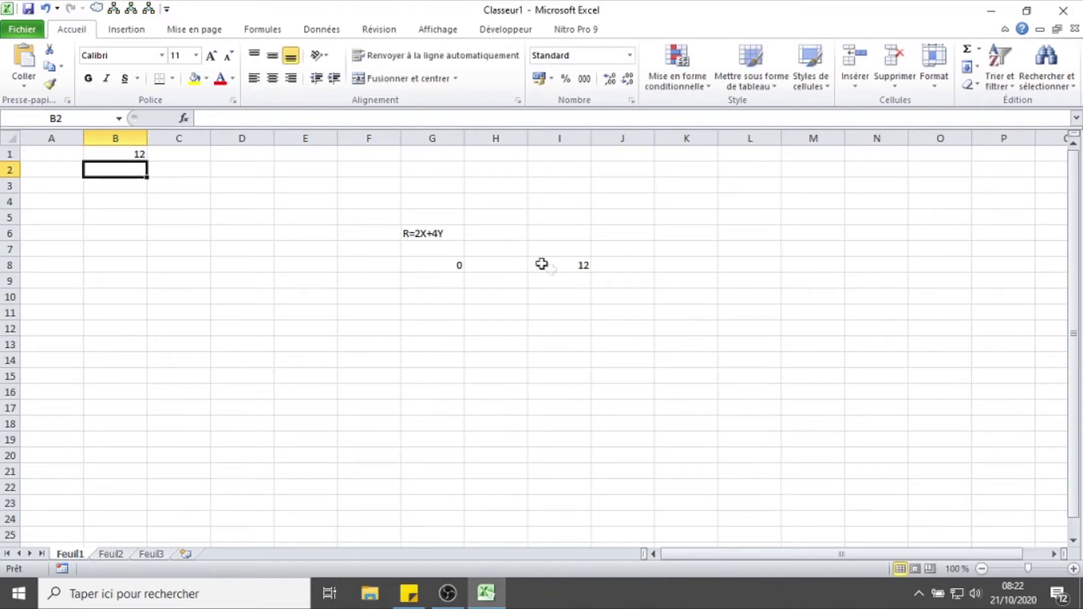
Step: Enter the formula =A5 in cell I12 and select that cell to check its formula
left_click(558, 330)
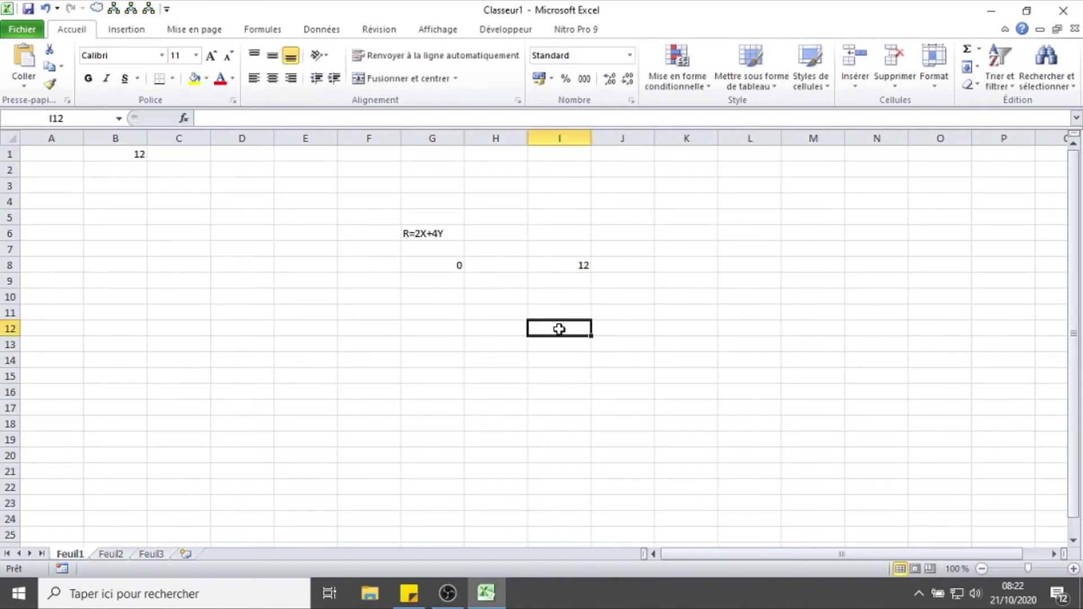
type("=")
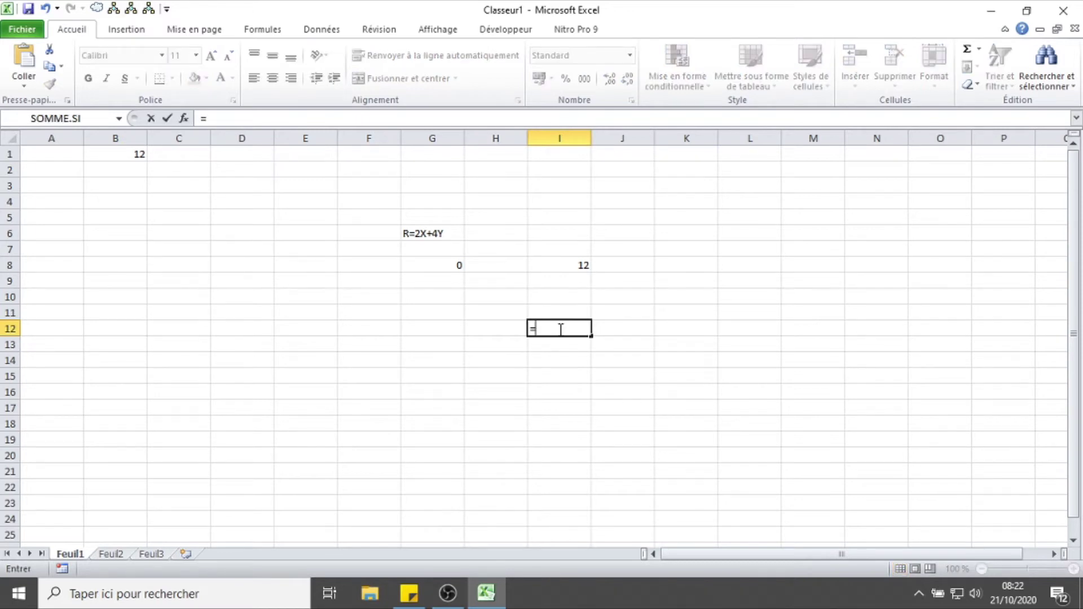
type("1")
key("BackSpace")
type("a5")
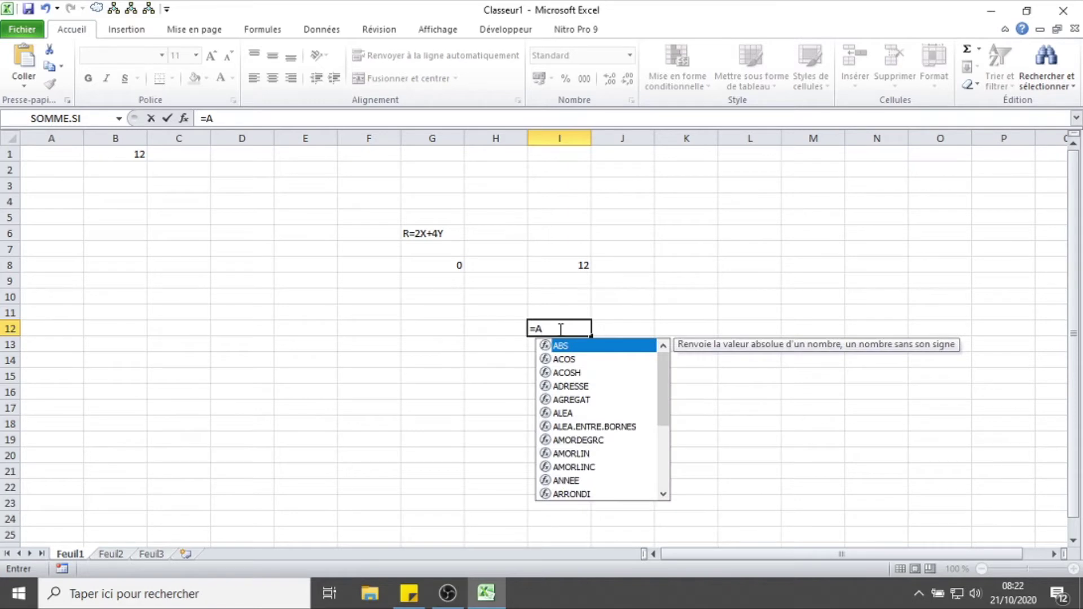
key("Return")
left_click(571, 325)
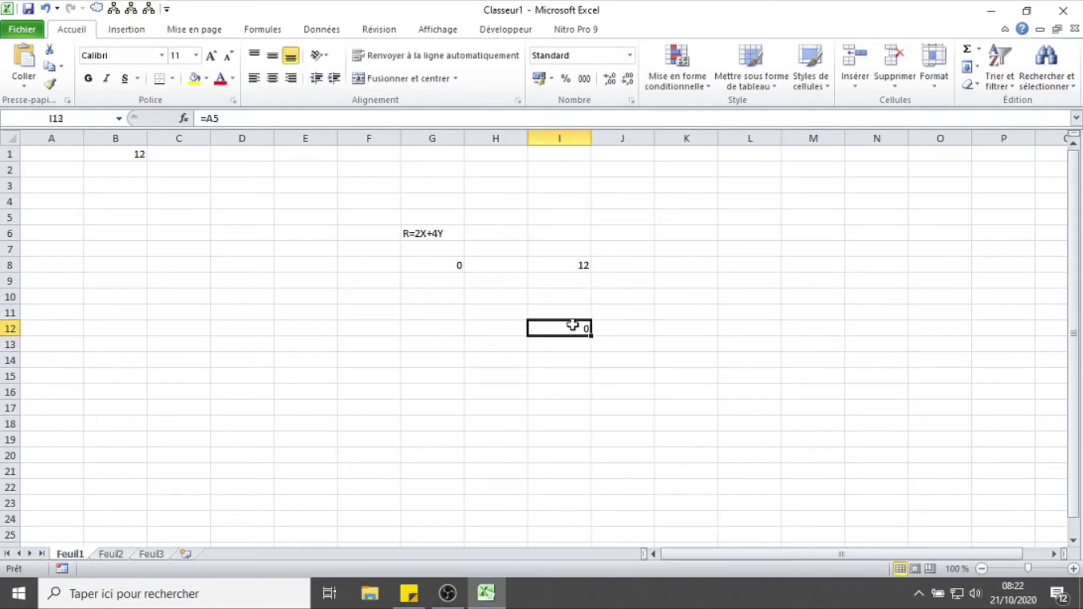
Step: Enter the value 120 in cell A5 and check the linked formula in cell I12
left_click(54, 216)
type("120")
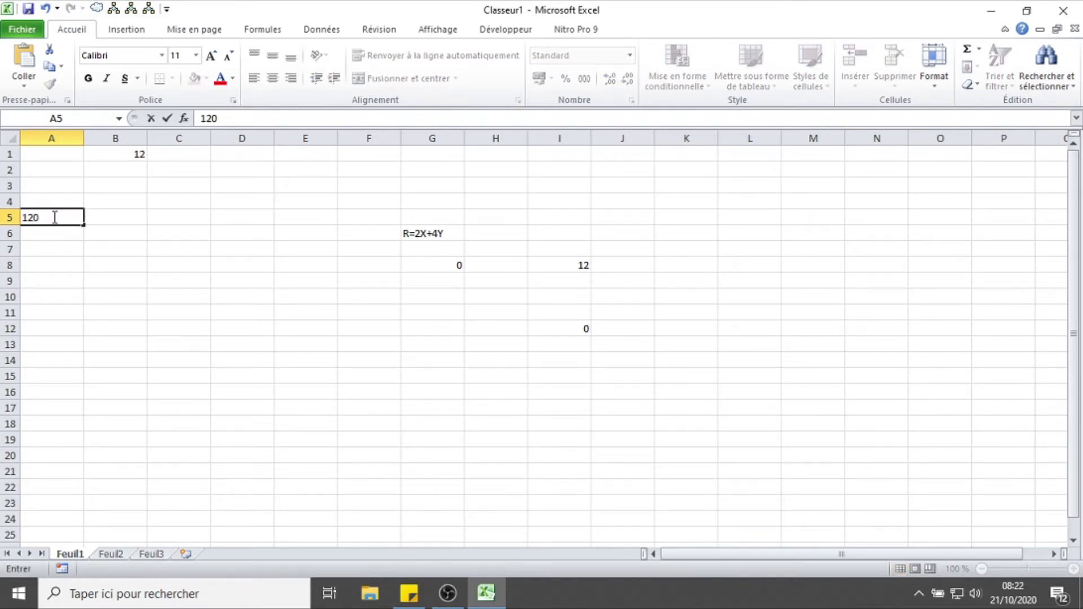
key("Return")
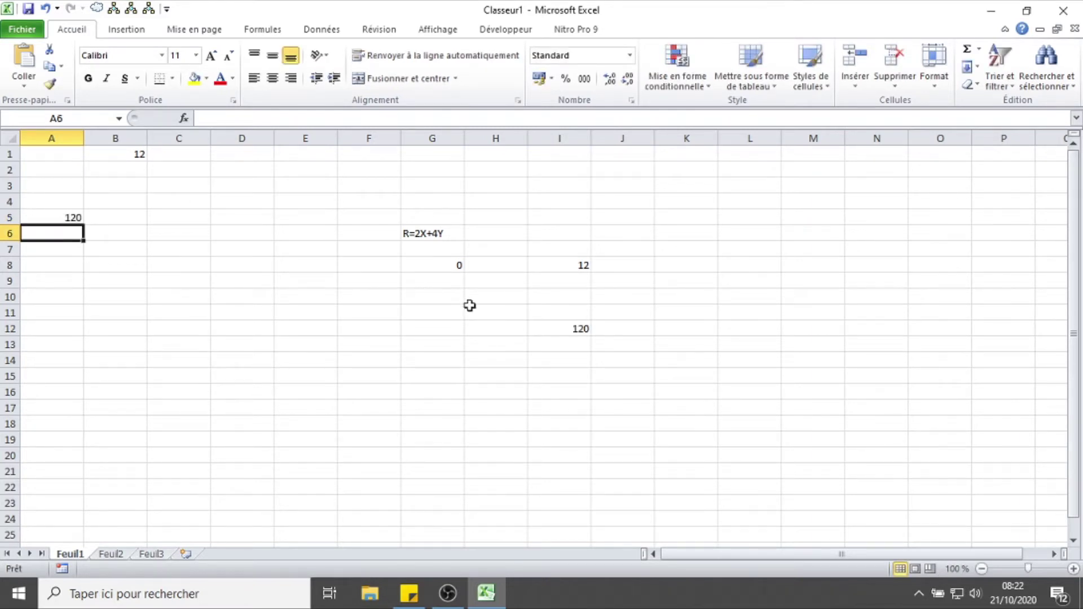
left_click(567, 345)
left_click(559, 328)
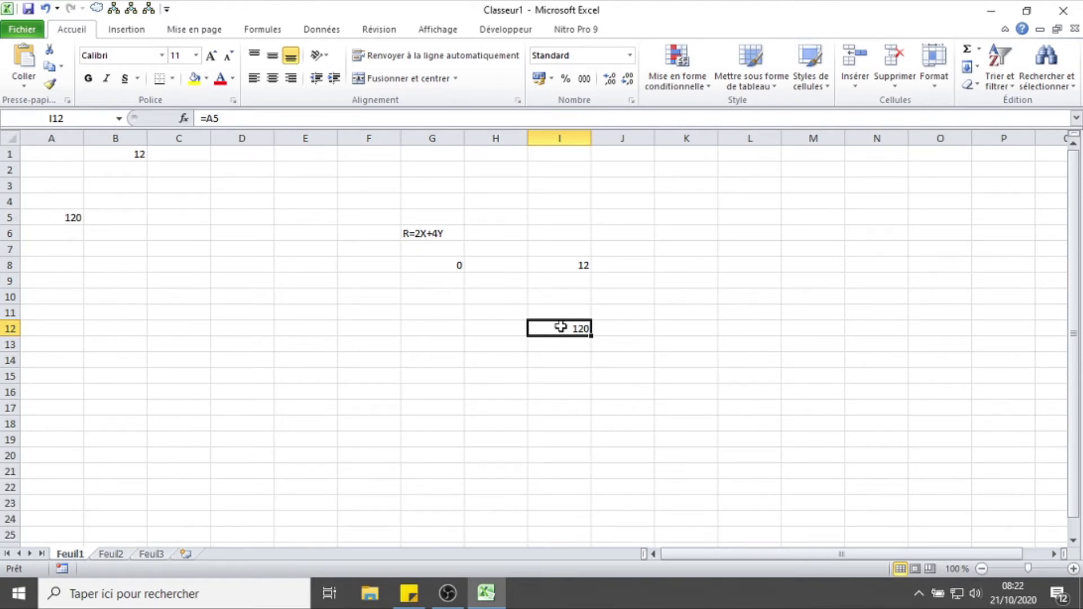
left_click(429, 335)
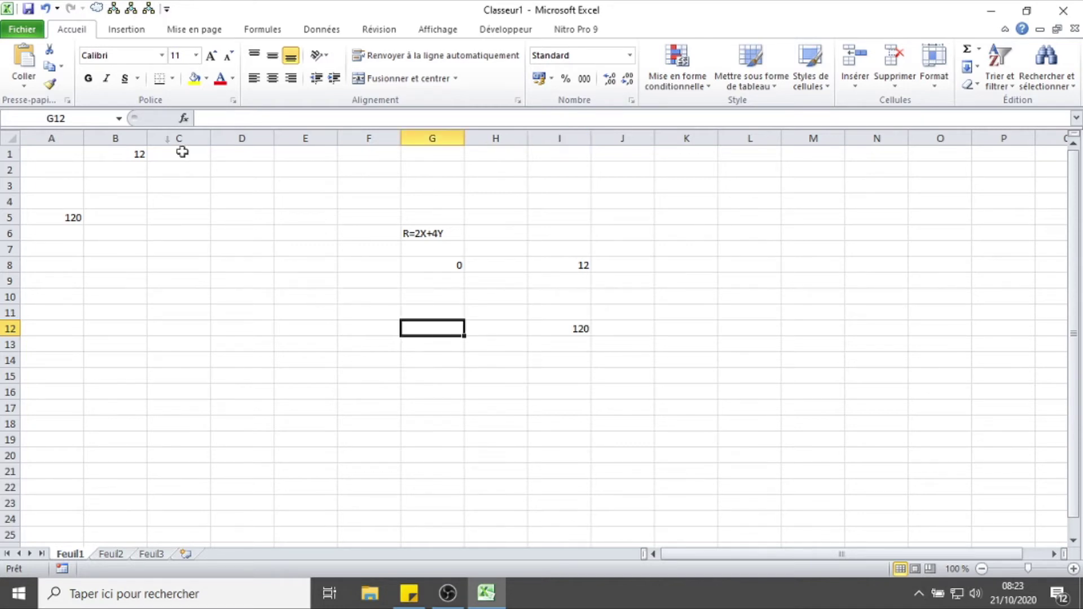
Step: Open the recent workbook Tutoriel from the Documents\Excel folder
left_click(21, 31)
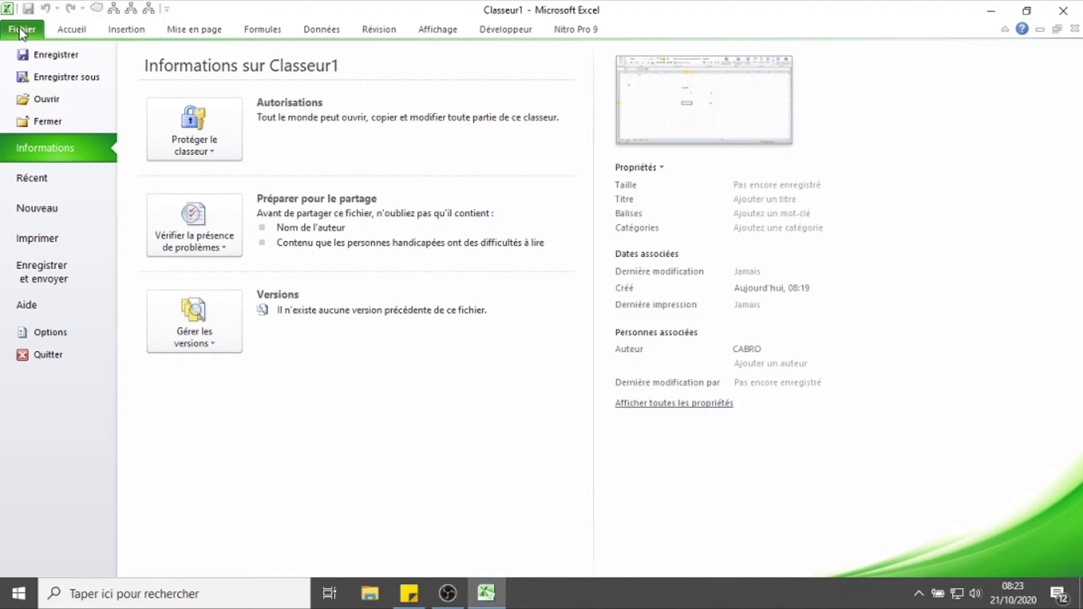
left_click(52, 178)
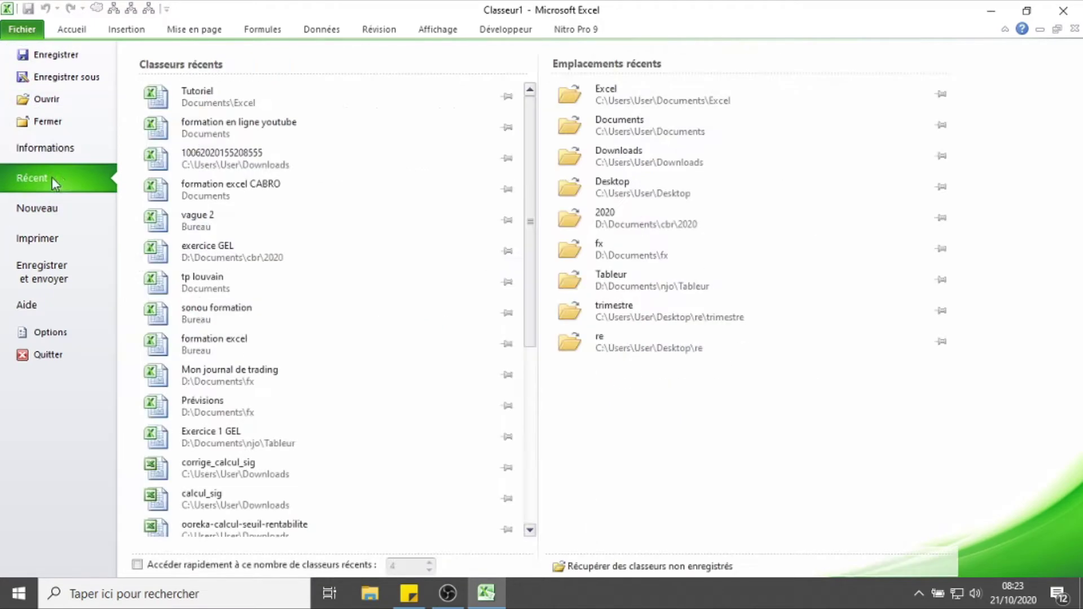
left_click(209, 104)
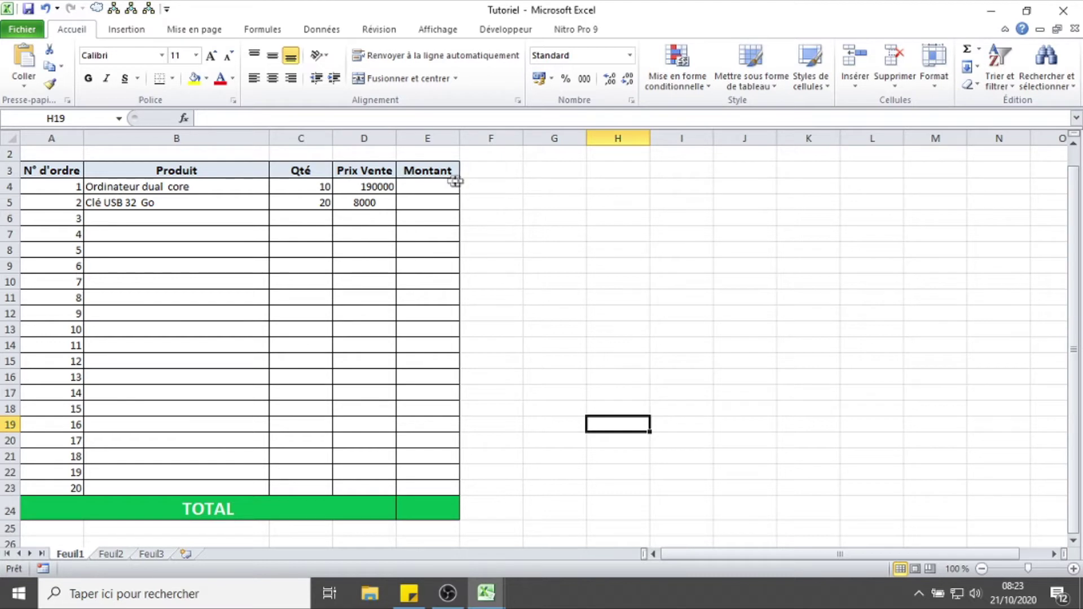
left_click(435, 187)
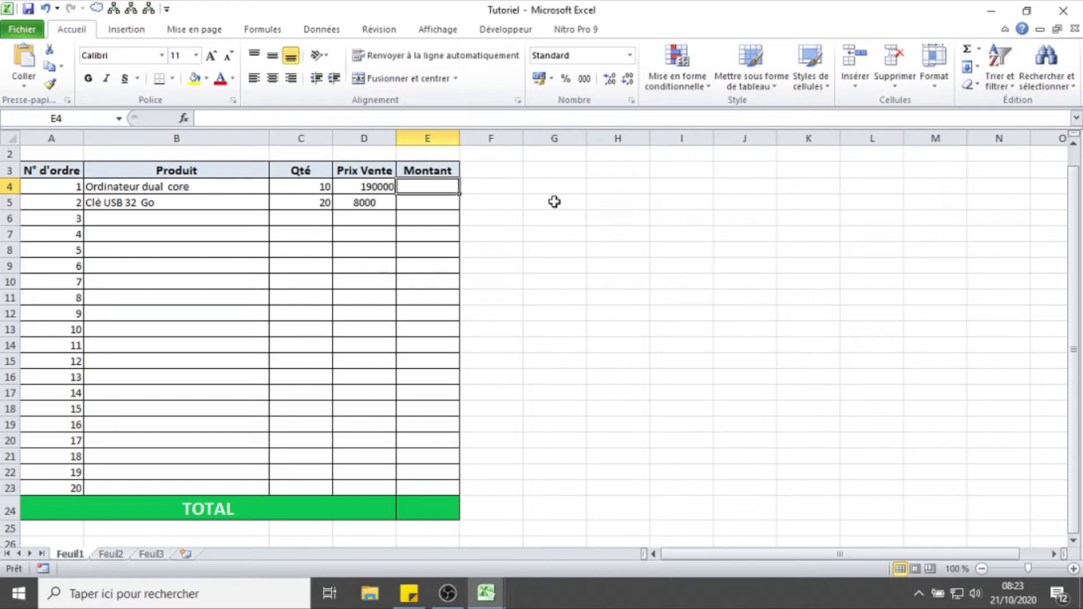
type("=")
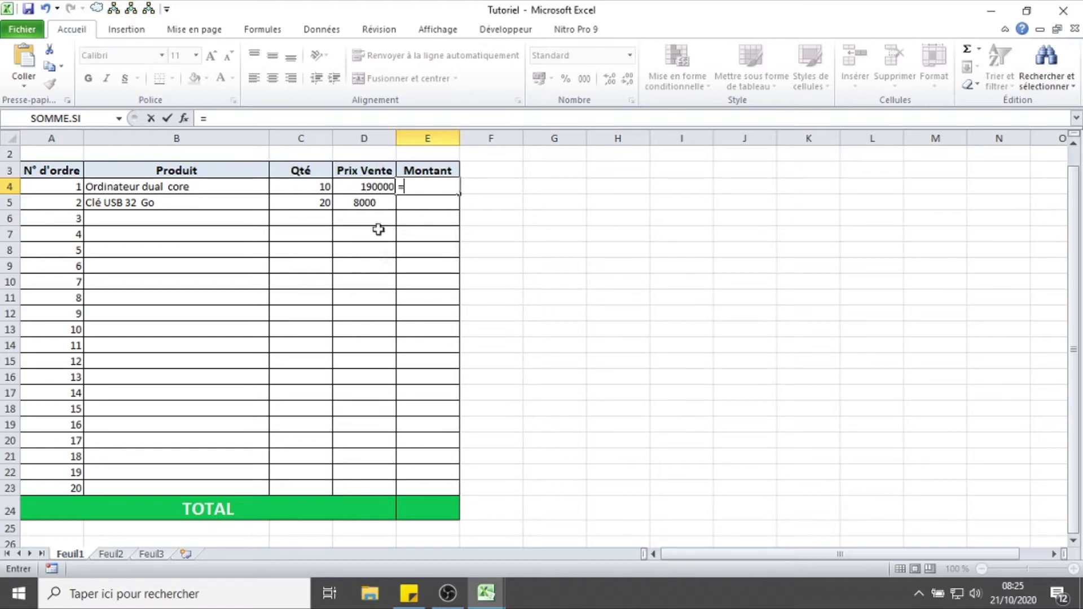
left_click(364, 187)
left_click_drag(364, 206, 359, 500)
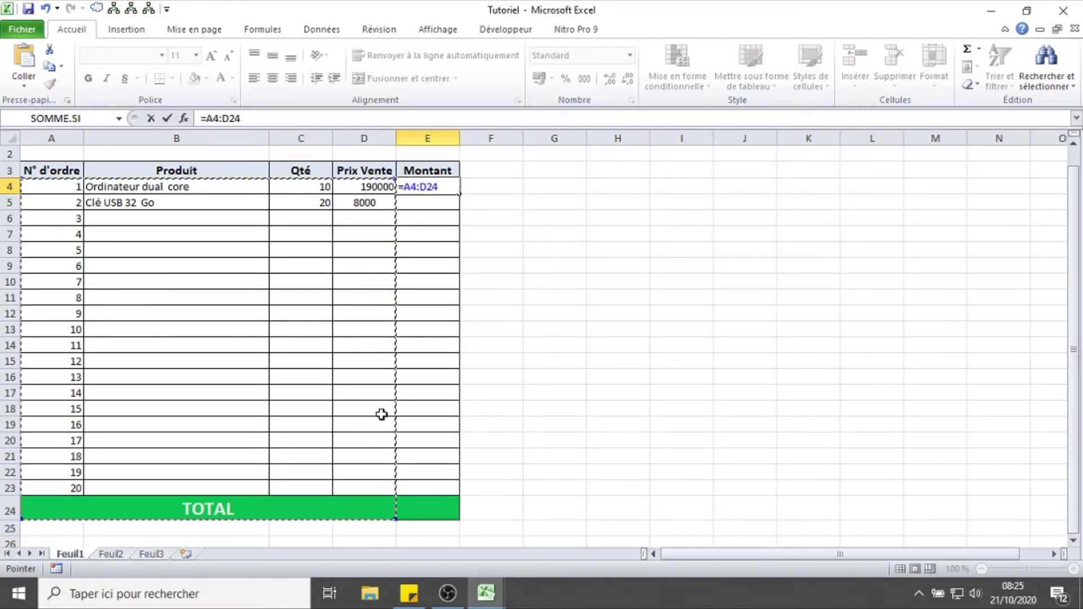
key("Escape")
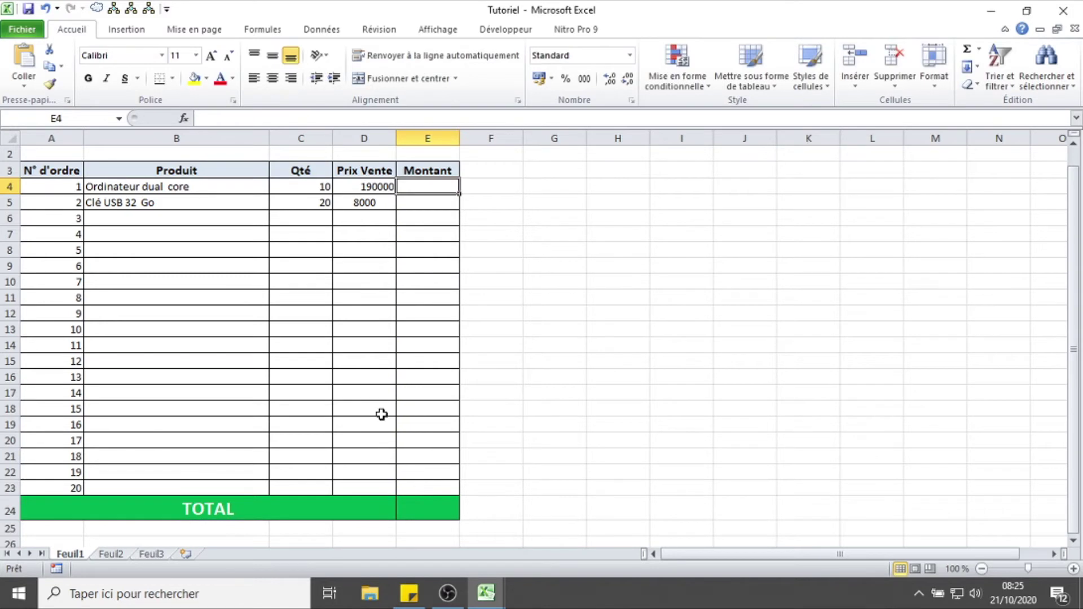
Step: Calculate the Montant of Ordinateur dual core in cell E4 with the formula =D4*C4 and check the formula
double_click(418, 186)
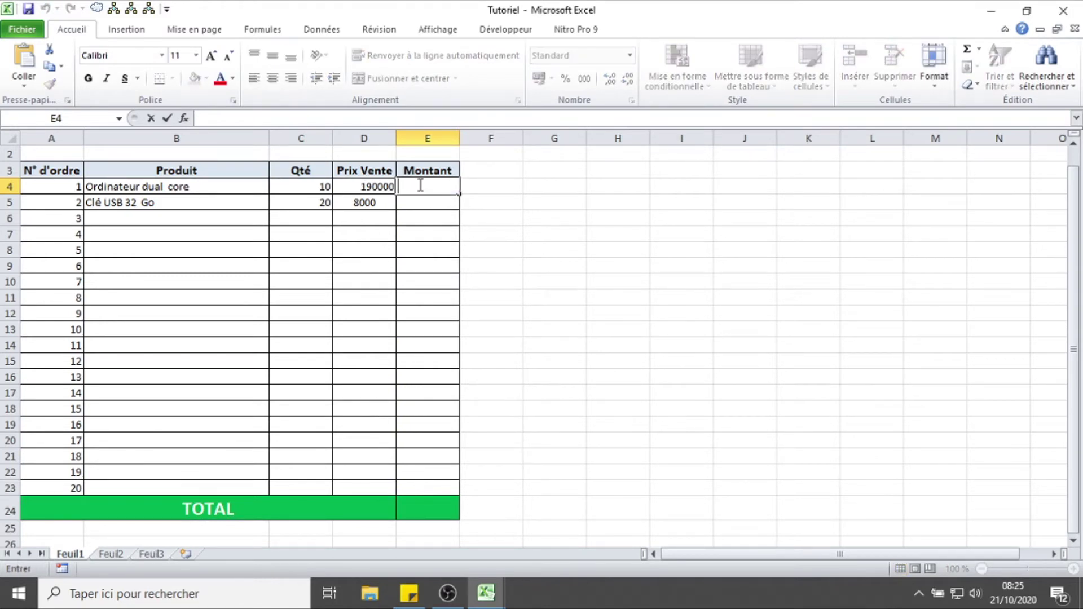
type("=")
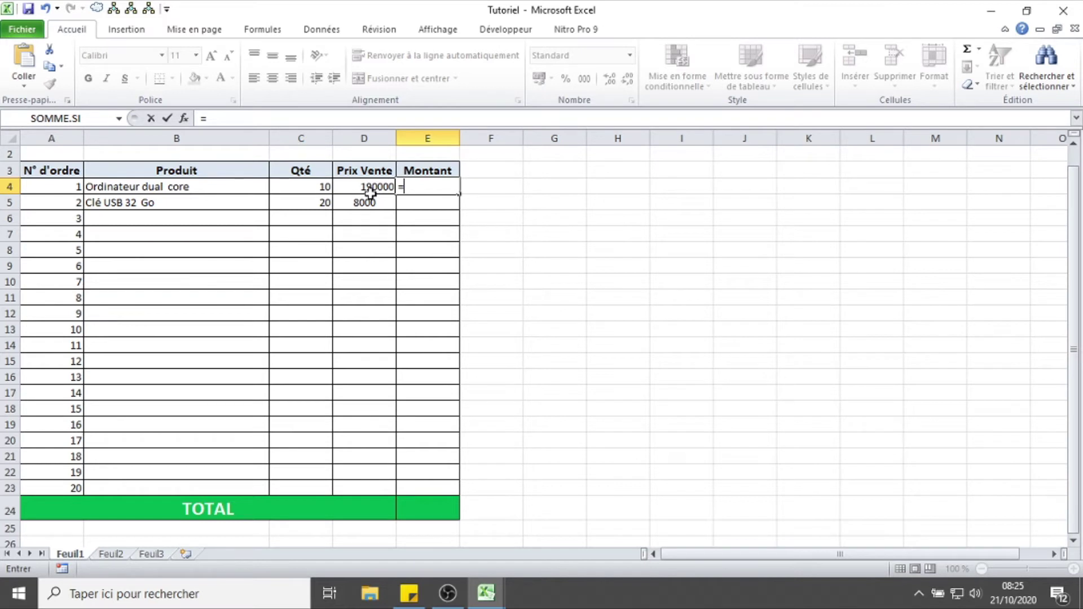
type("D4*")
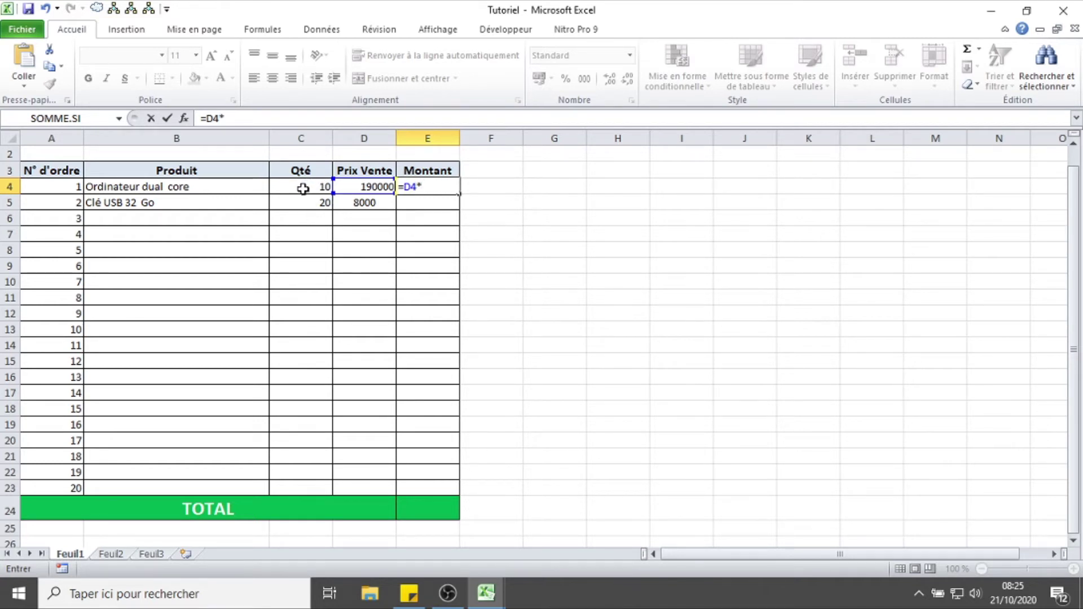
type("C4")
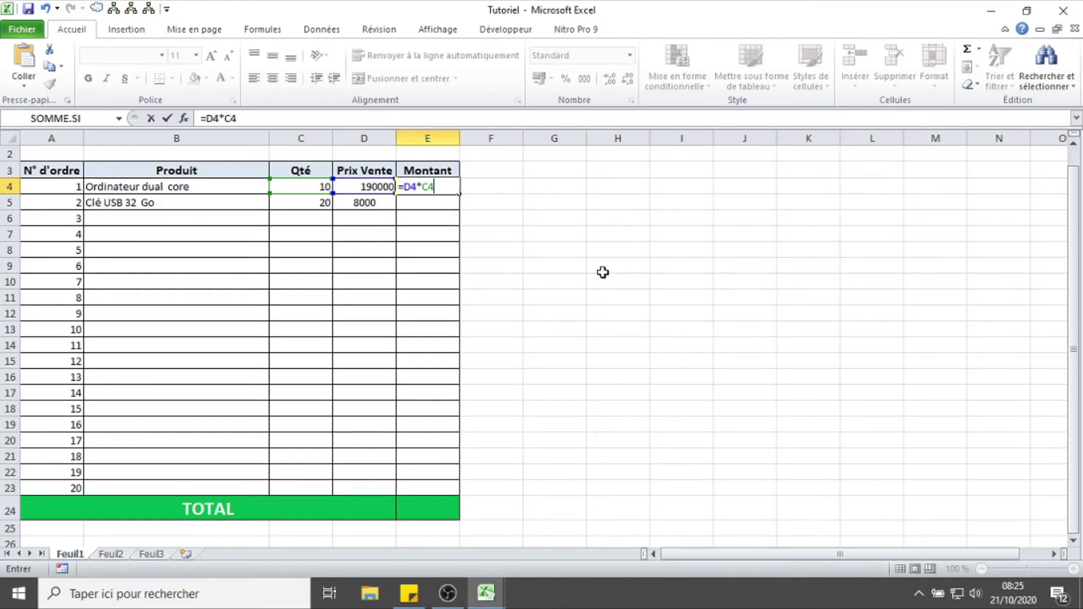
key("Return")
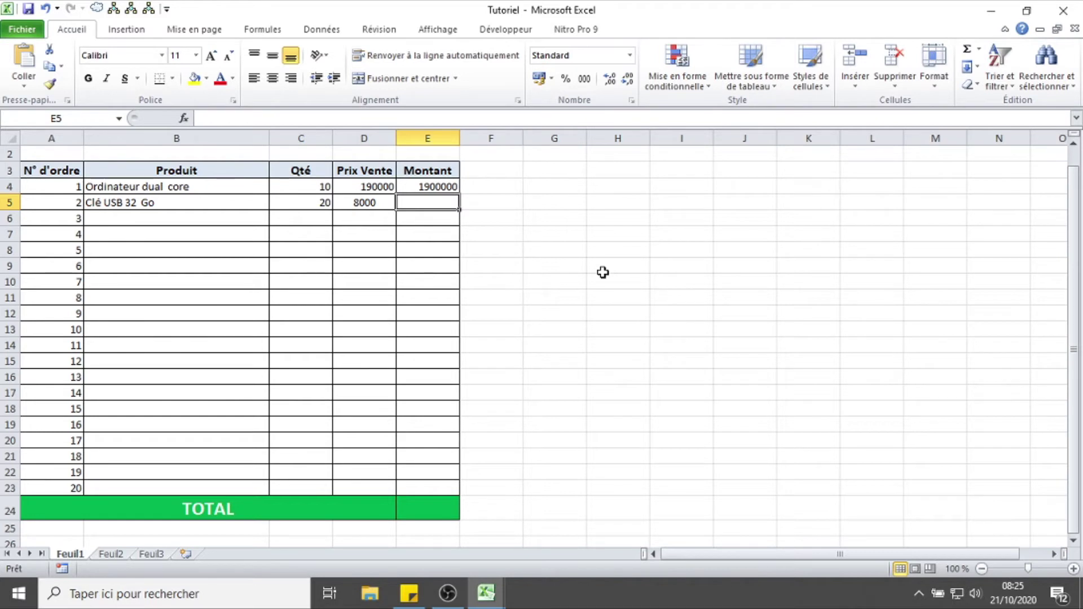
left_click(424, 188)
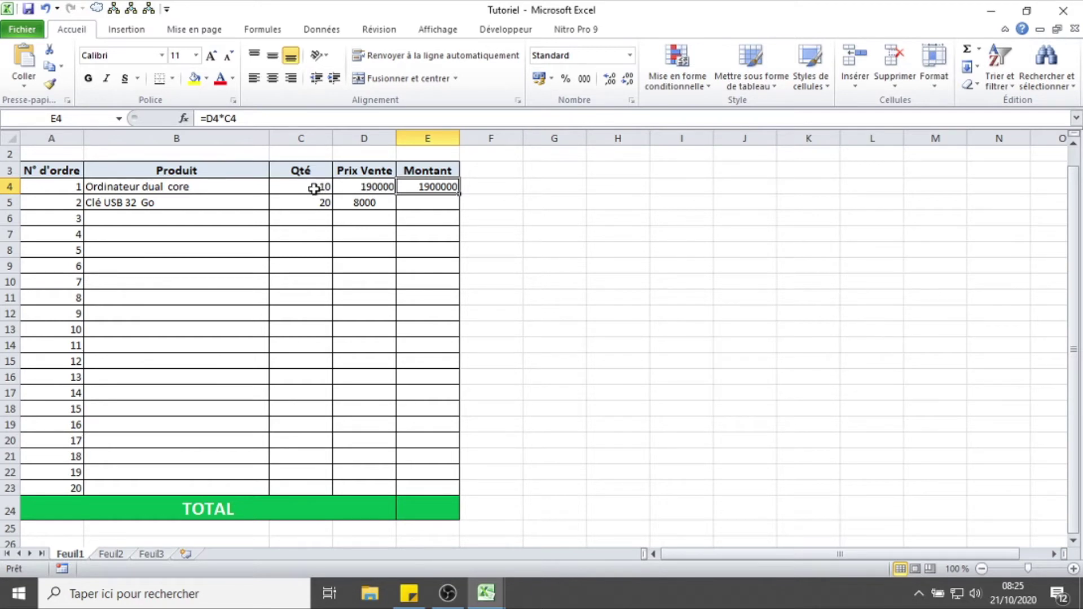
Step: Fill the Montant formula from cell E4 down through cell E23
left_click(511, 202)
left_click(435, 187)
left_click(417, 204)
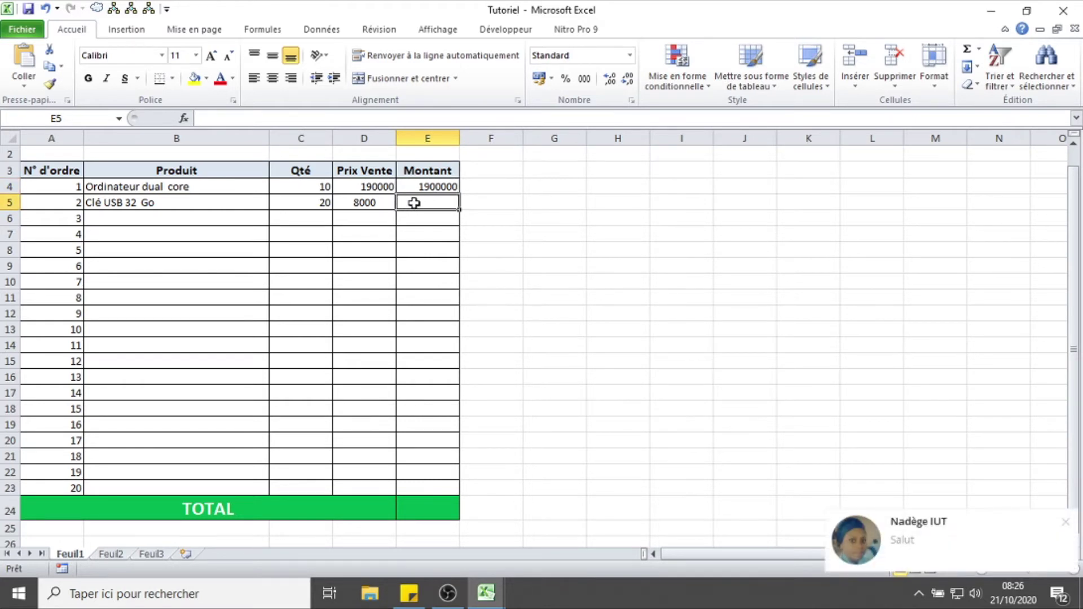
left_click(1066, 522)
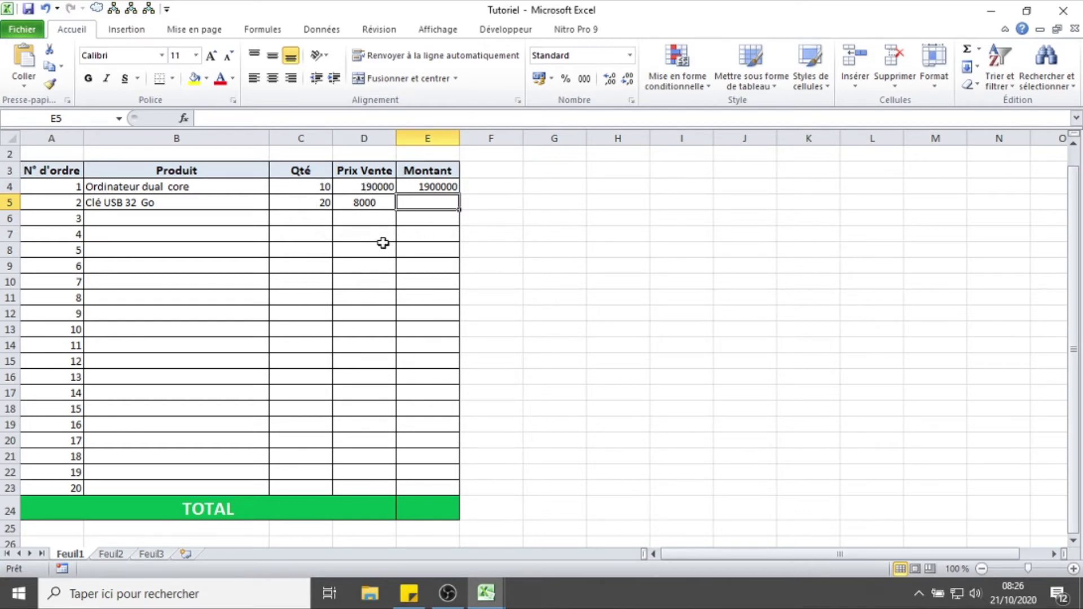
left_click(432, 186)
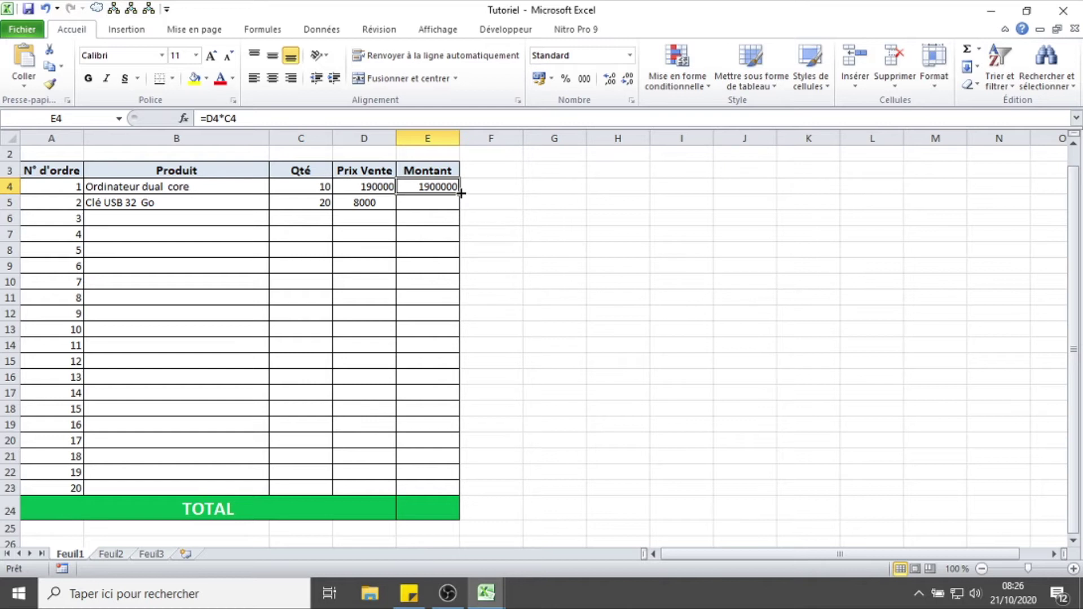
left_click_drag(461, 194, 461, 194)
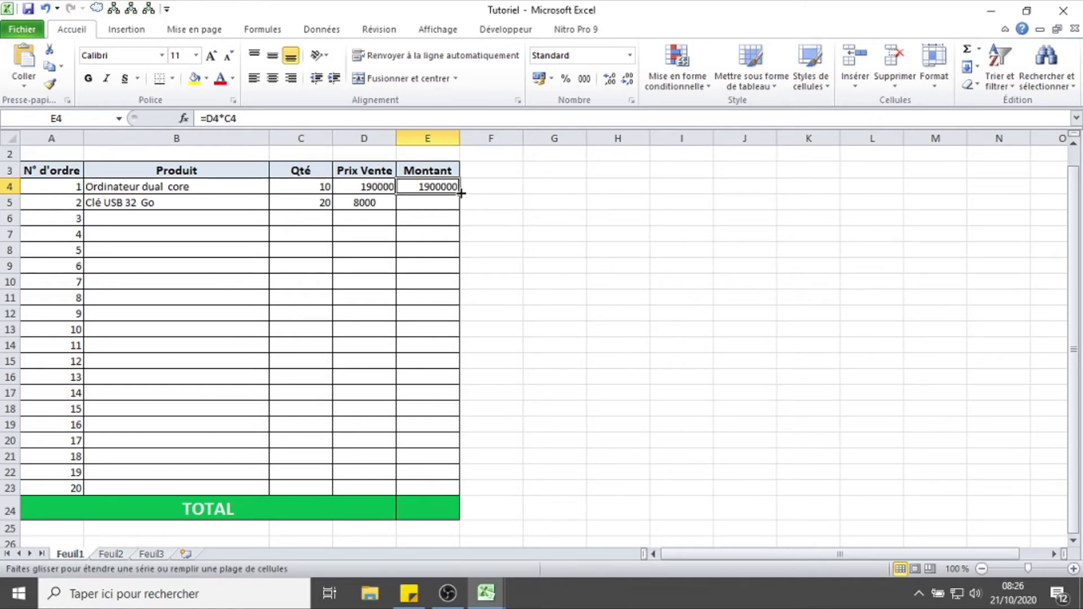
left_click_drag(460, 196, 470, 489)
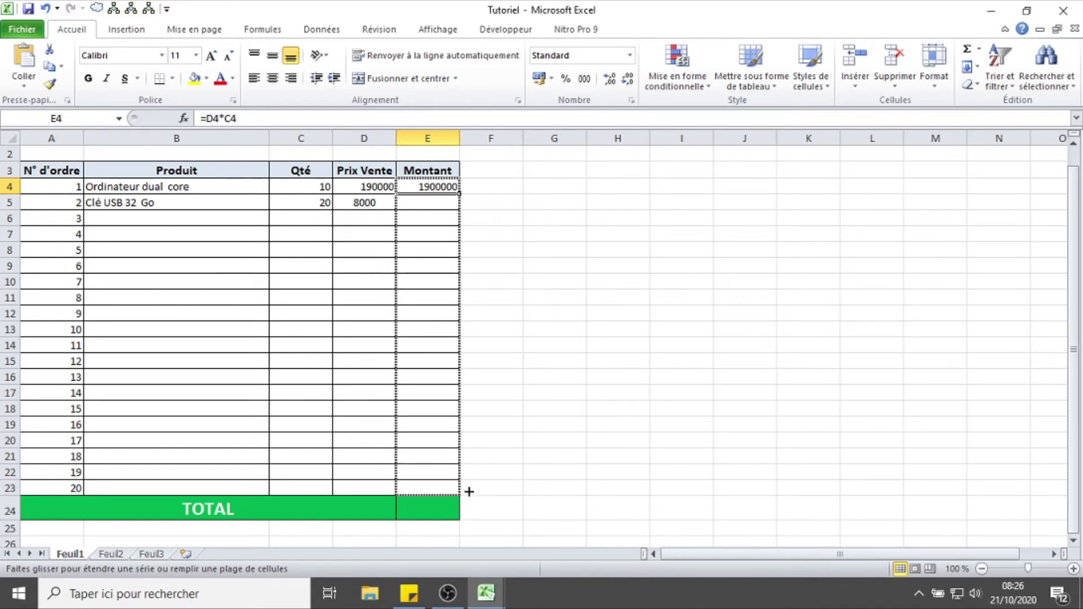
left_click_drag(469, 492, 468, 490)
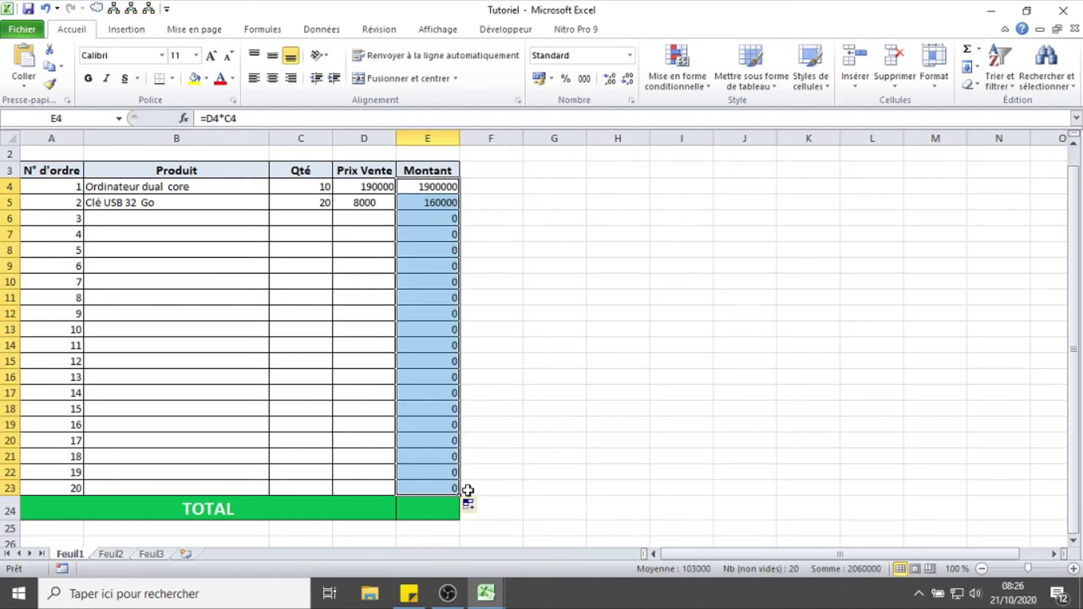
left_click(548, 263)
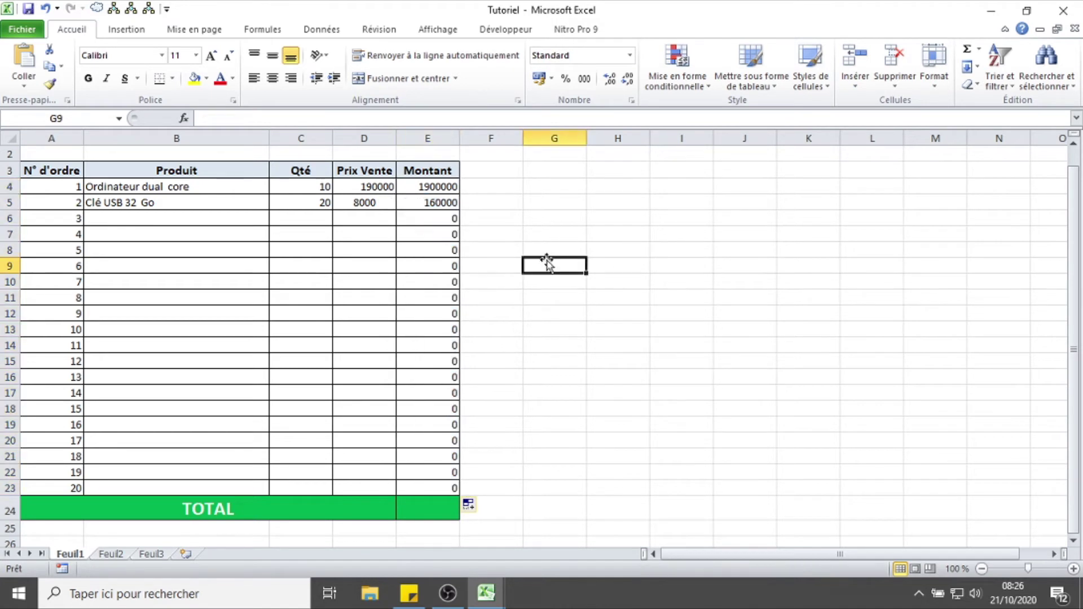
Step: Examine the formulas in Montant cells E4 to E9 to see how the copied cell references adapt to each row
left_click(443, 203)
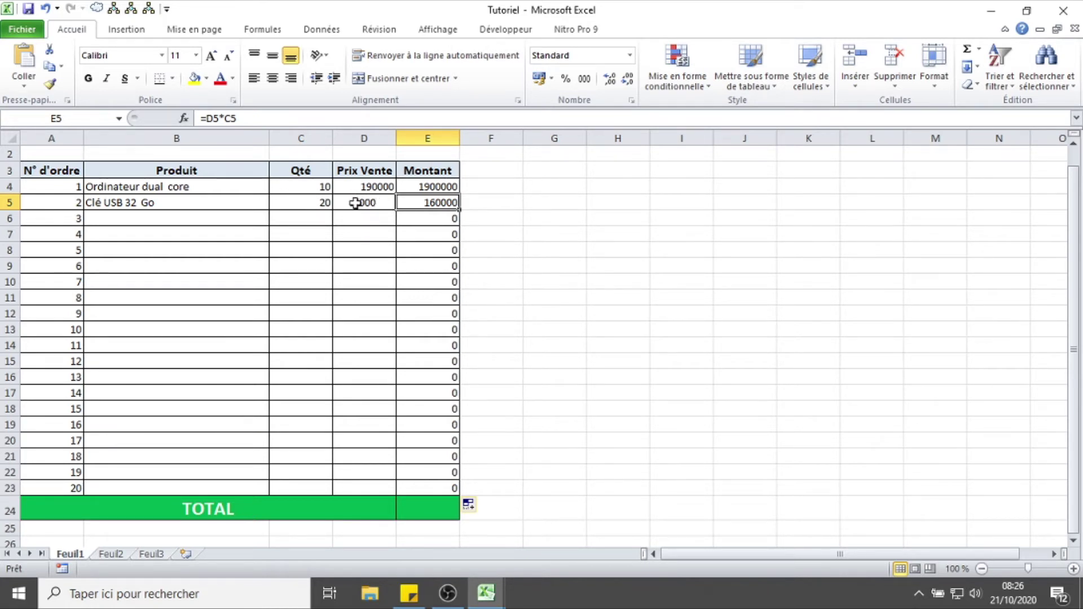
left_click(449, 218)
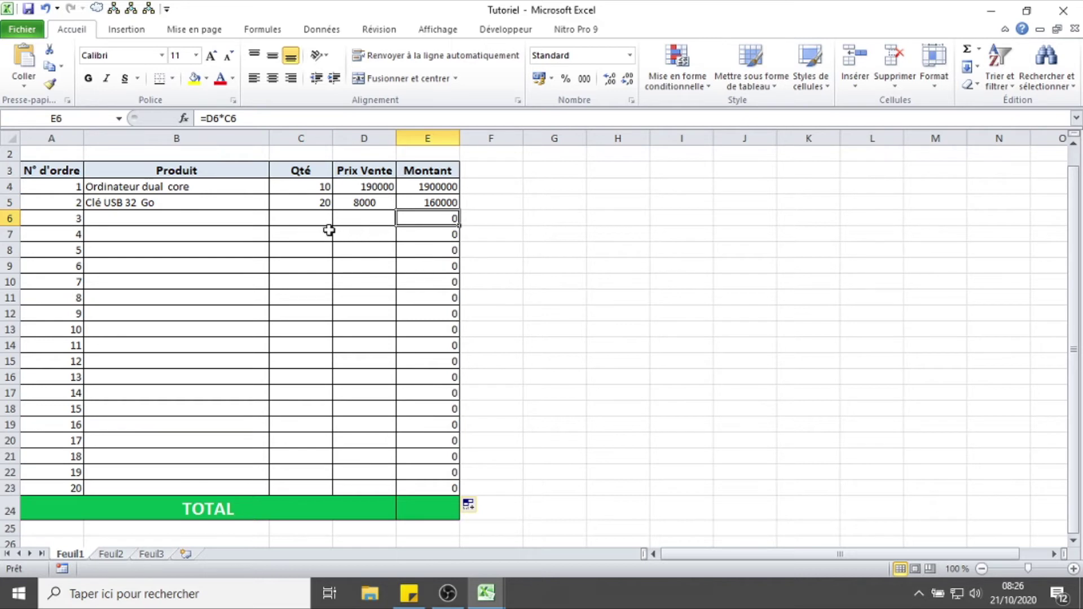
left_click(444, 233)
left_click(425, 249)
left_click(425, 268)
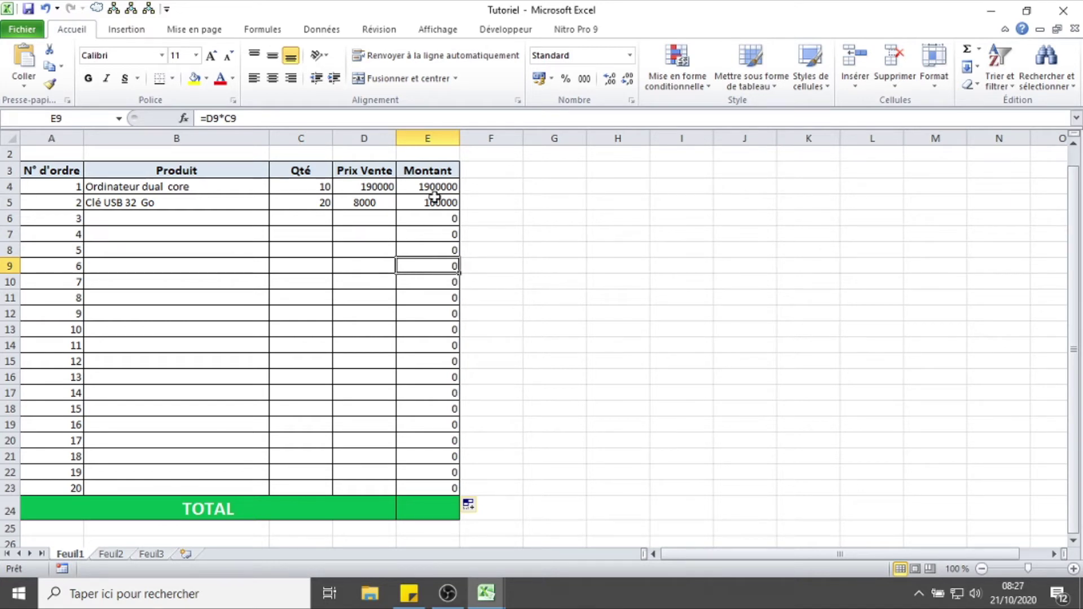
left_click(424, 185)
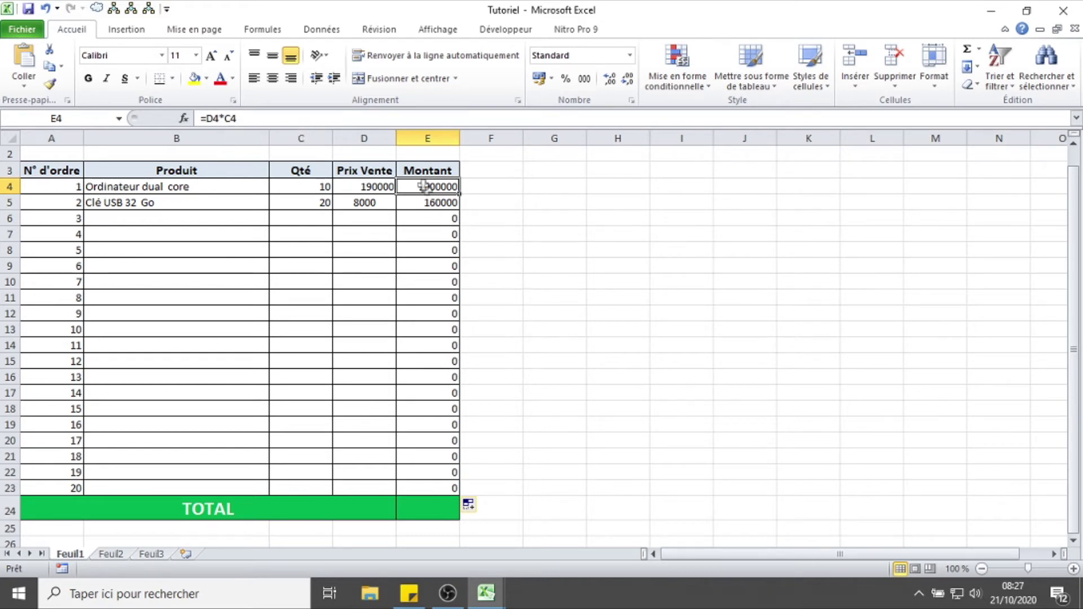
left_click(443, 203)
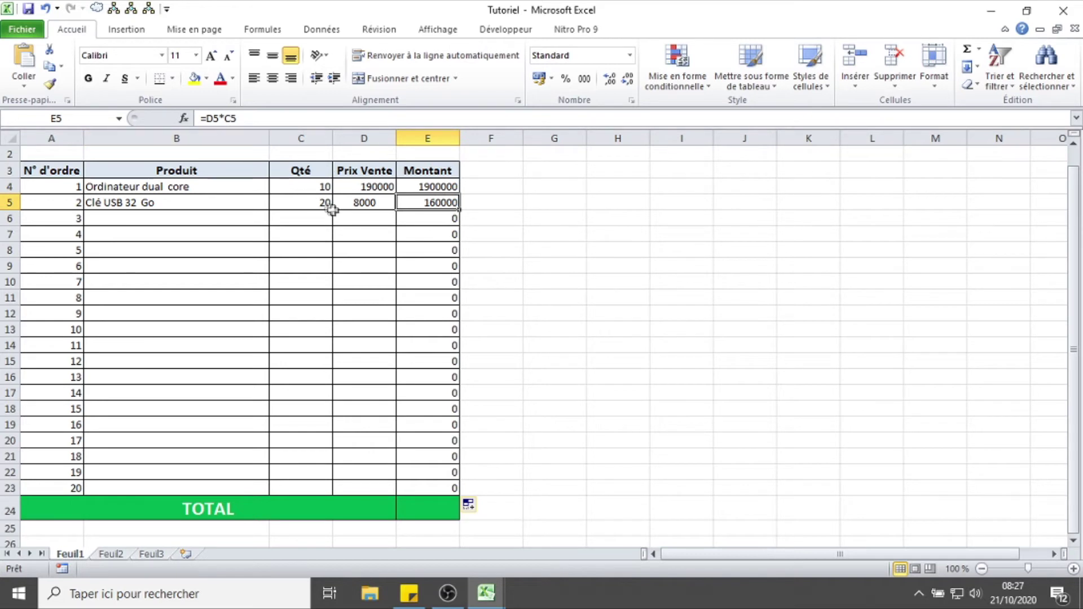
left_click(439, 220)
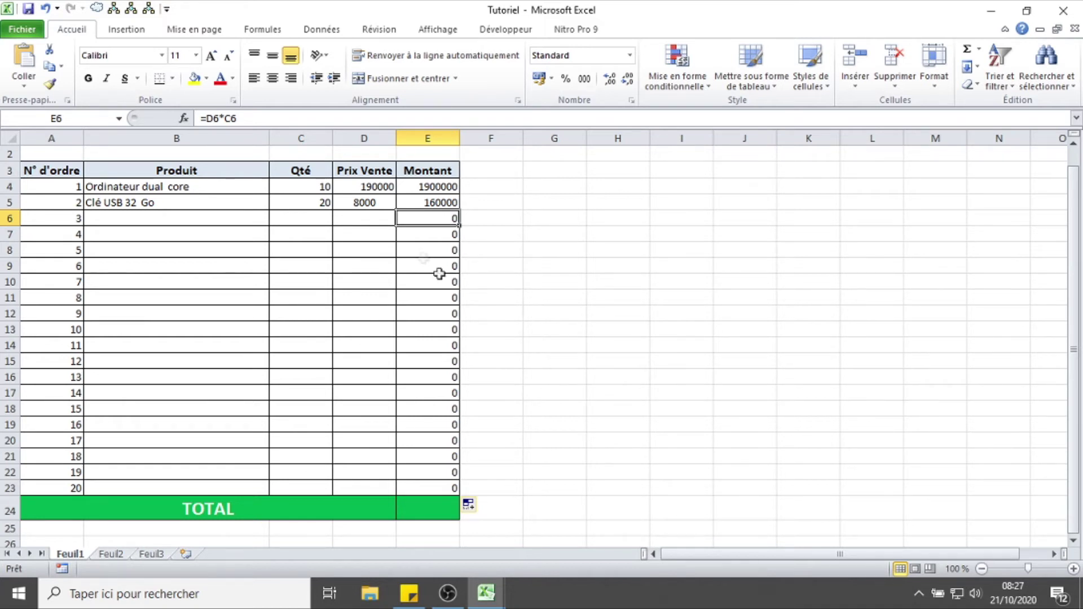
Step: Fill in product row 3 with the product Pagne, quantity 100 and selling price 6500
left_click(198, 218)
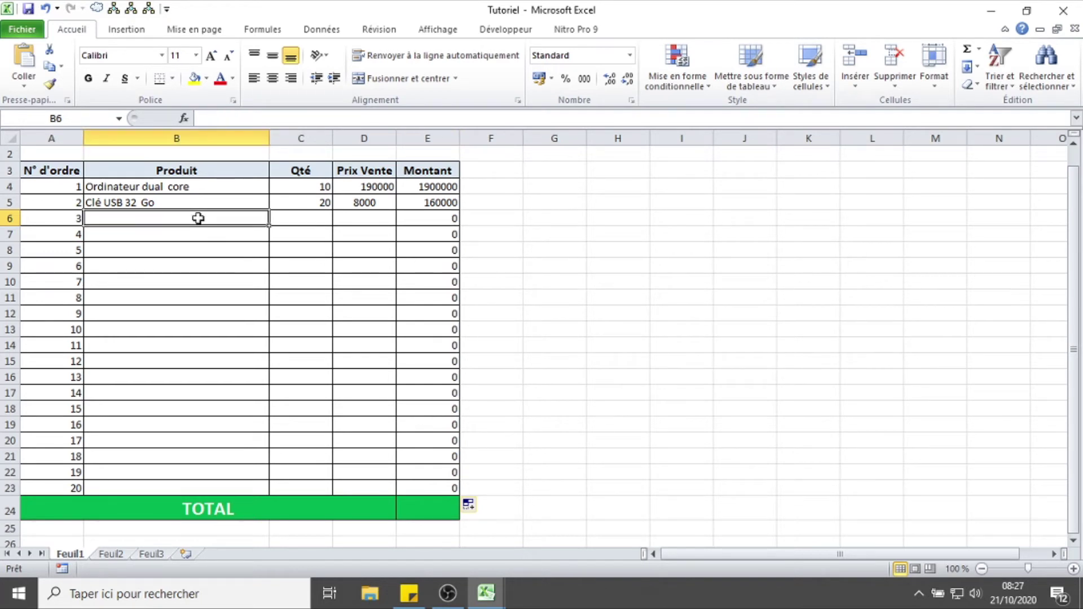
type("Pagne")
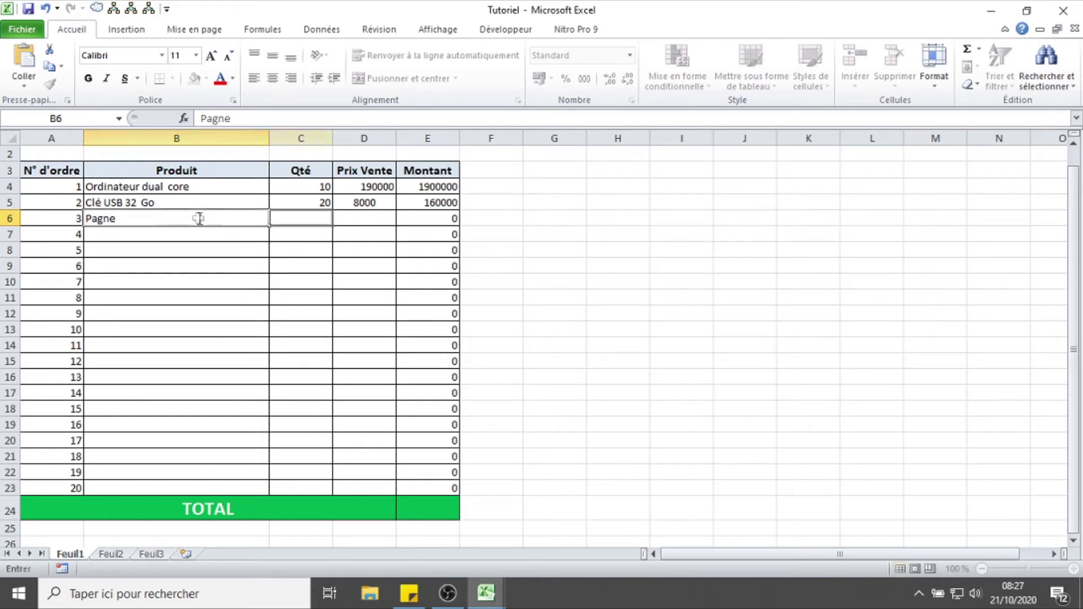
key("Tab")
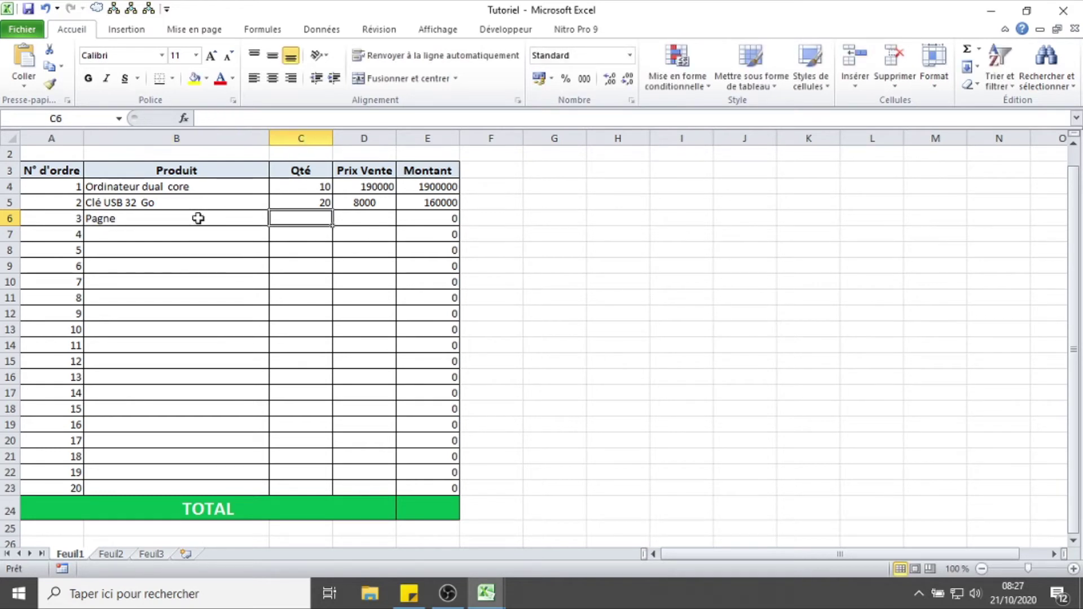
type("100")
key("Tab")
type("6500")
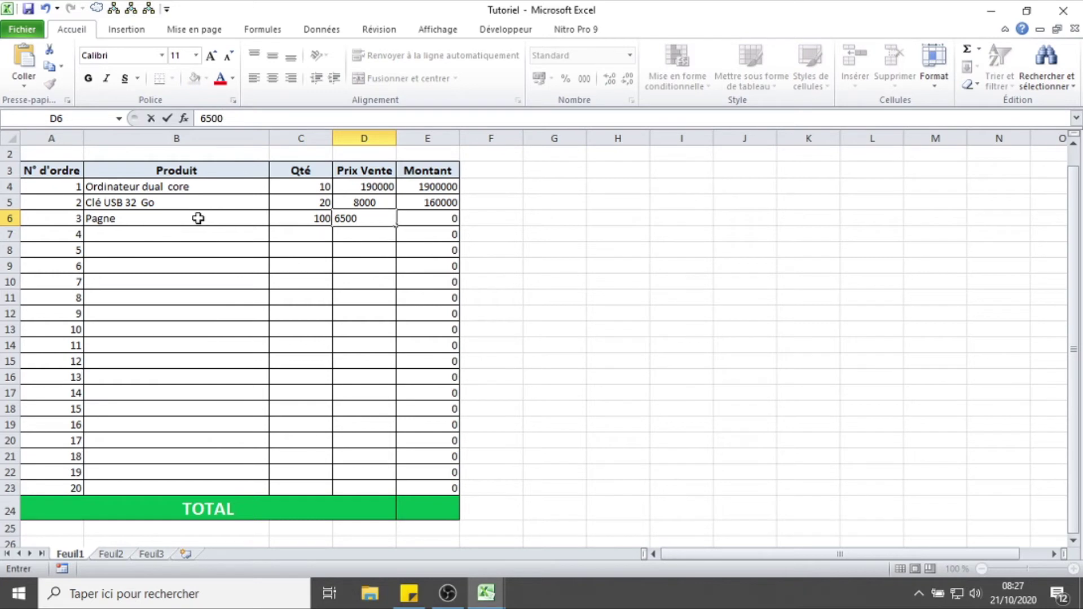
key("Return")
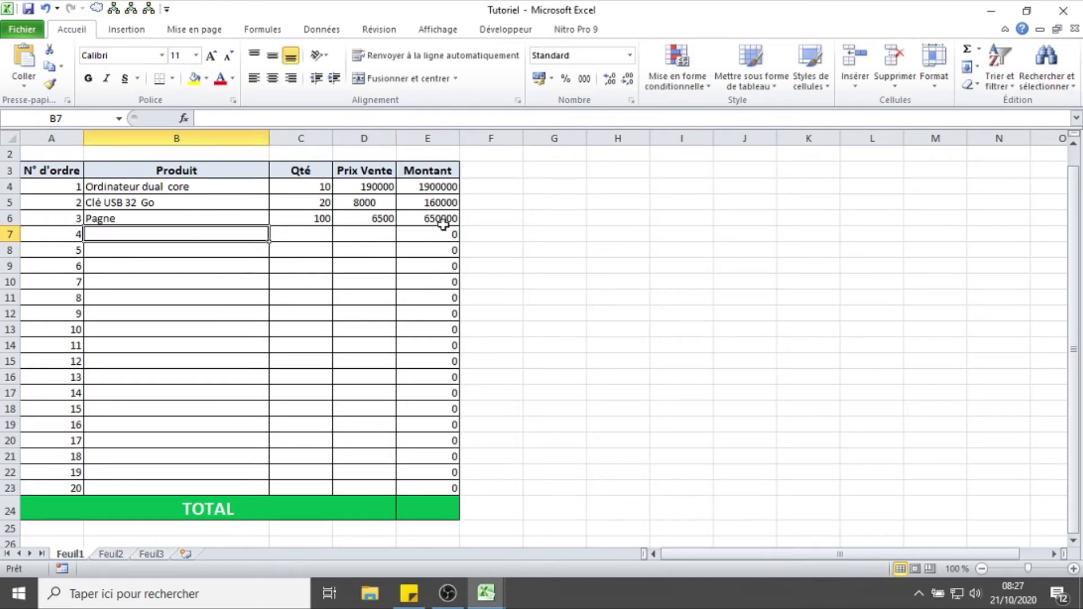
Step: Fill in product row 4 with the product Biscuit, quantity 1000 and selling price 100
type("Bisq")
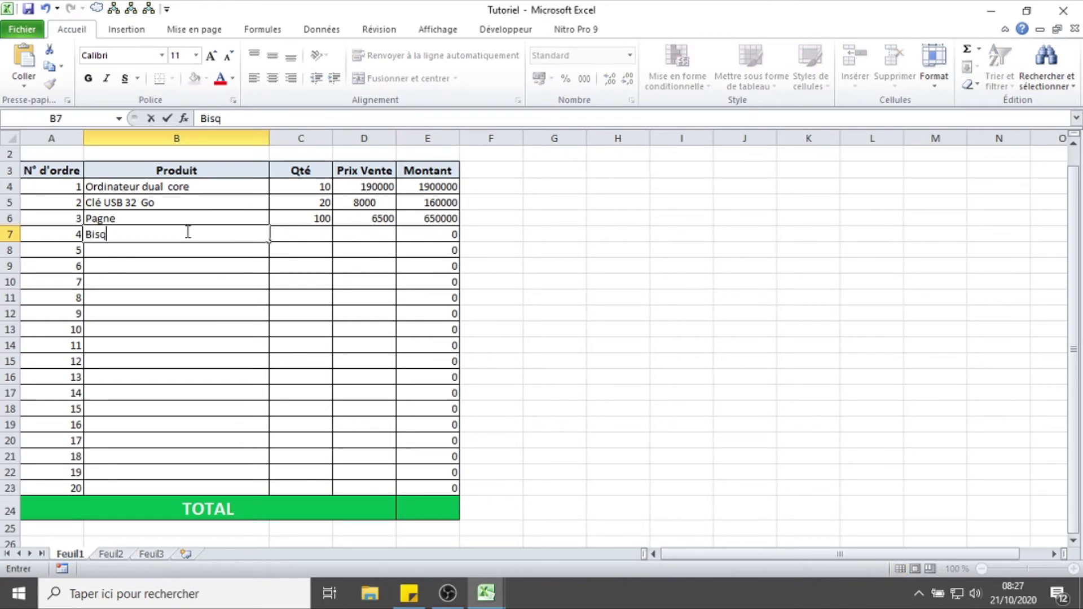
key("BackSpace")
type("cuit")
key("Tab")
type("1000")
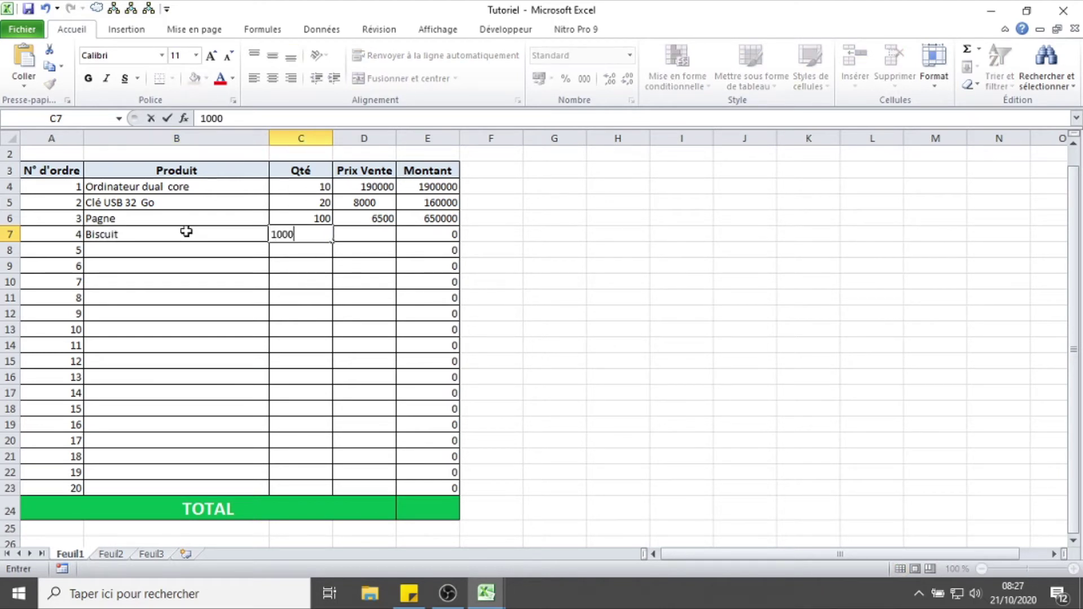
key("Tab")
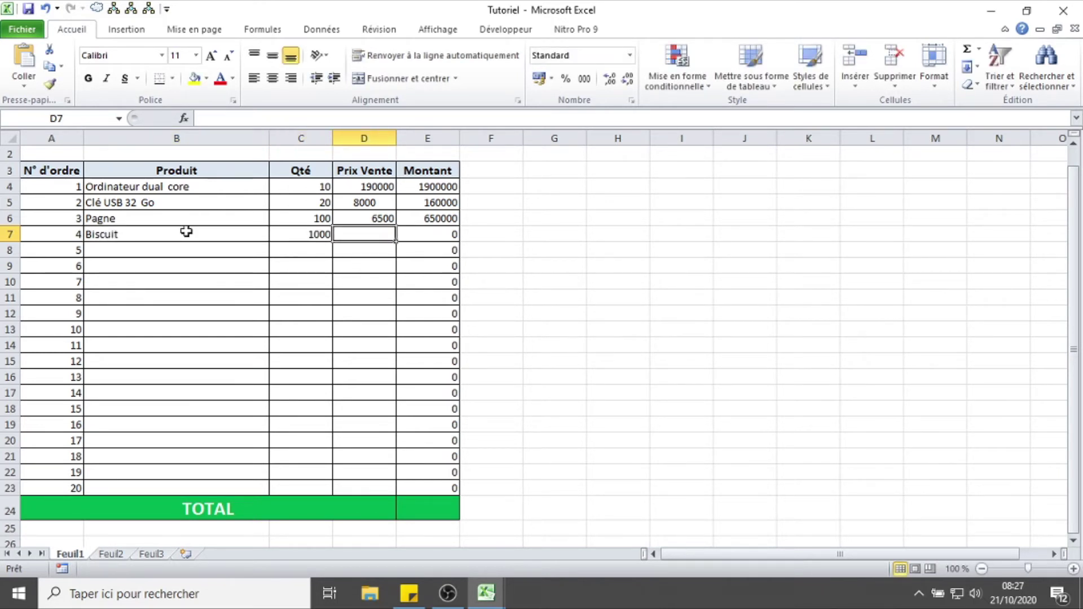
type("100")
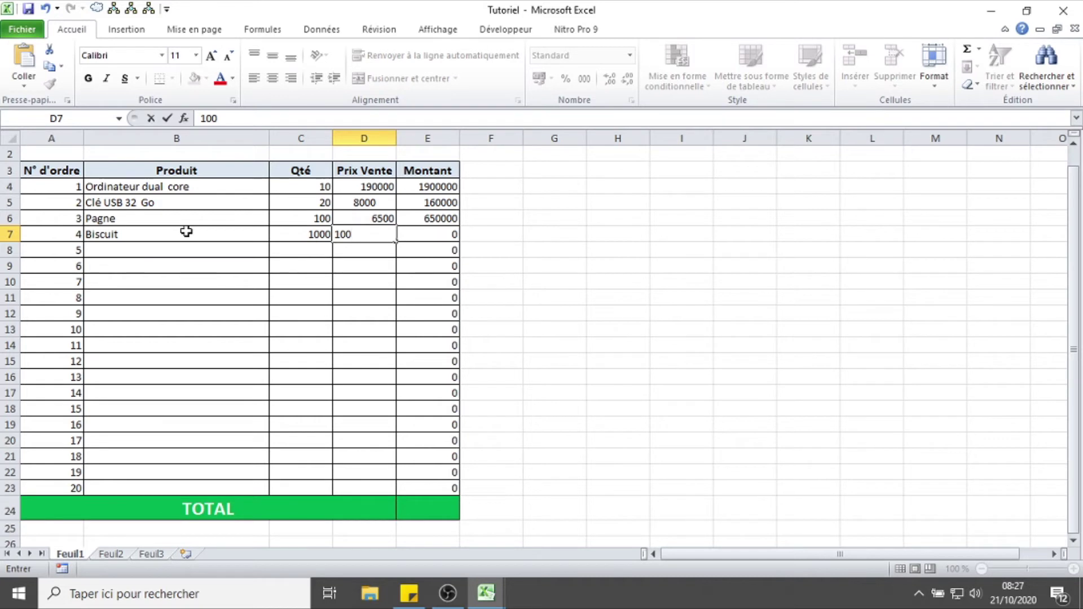
key("Return")
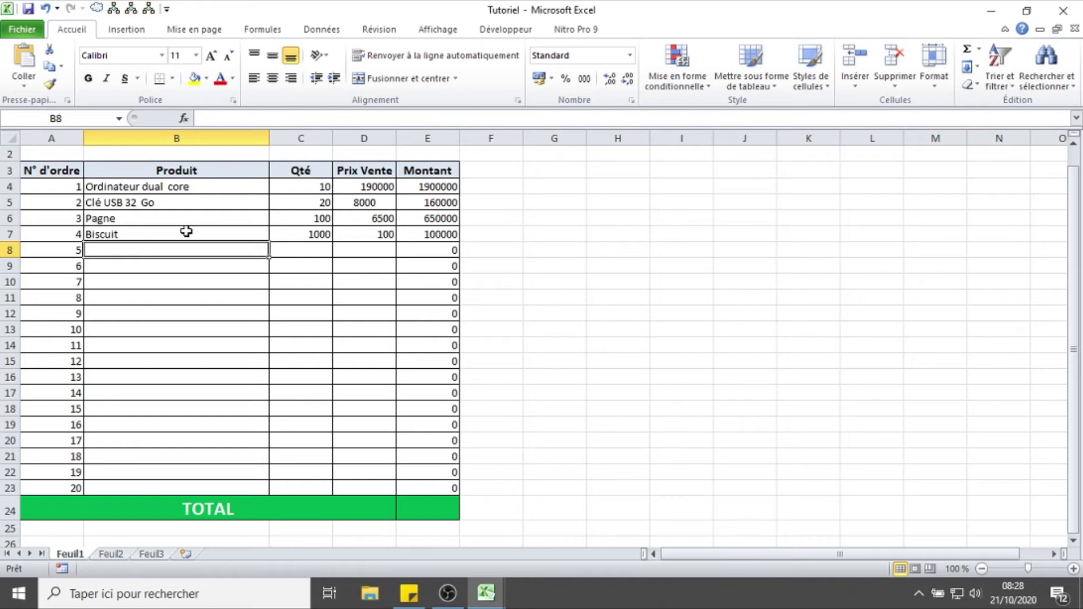
Step: Enter the addition formula =D4+C5 in cell G7
left_click(556, 235)
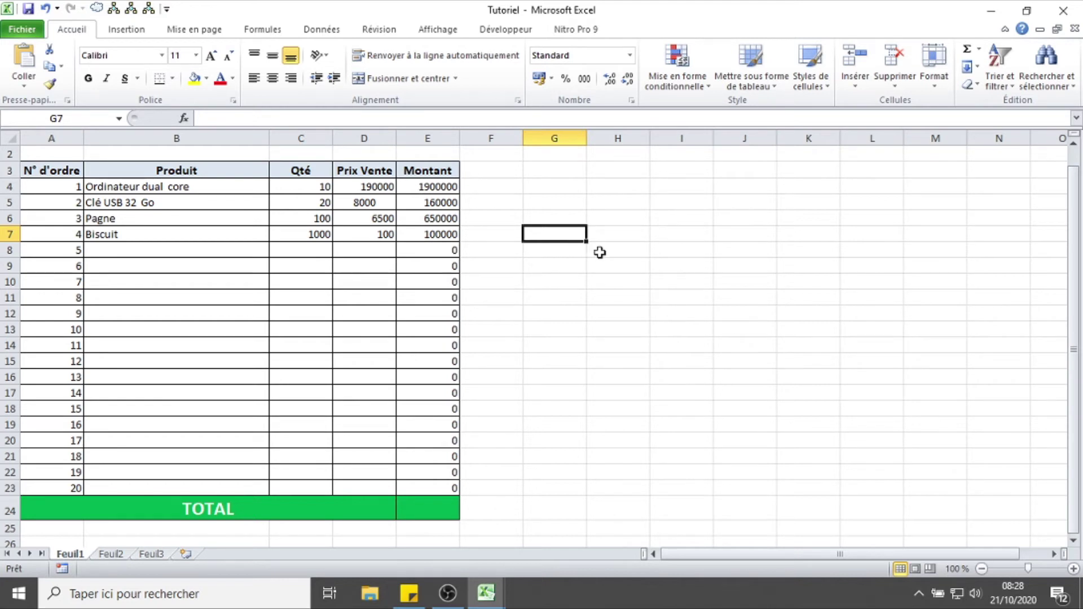
type("=")
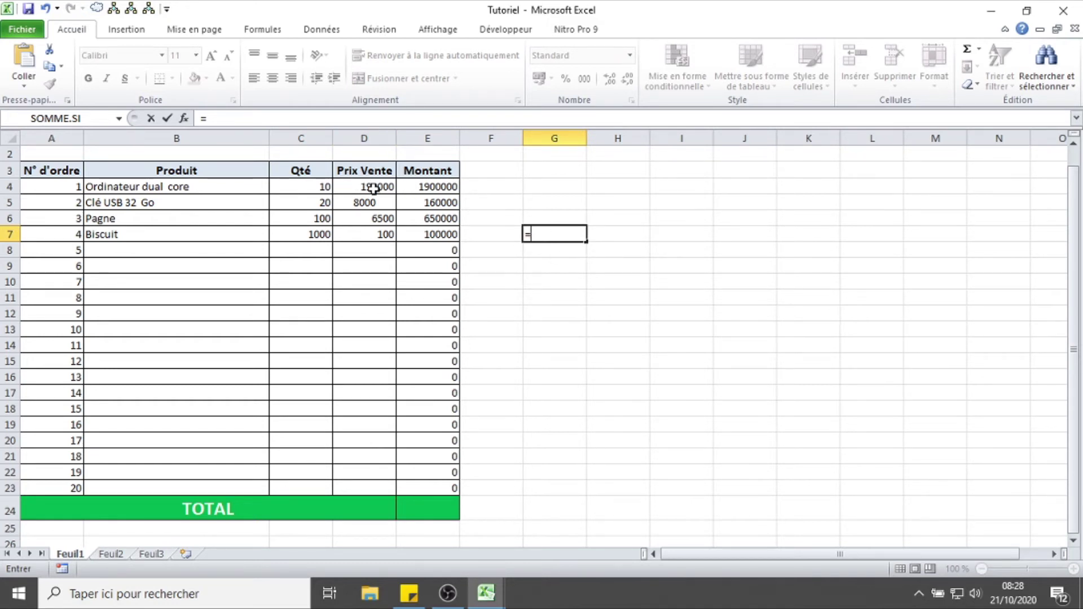
type("D4+C5")
key("Return")
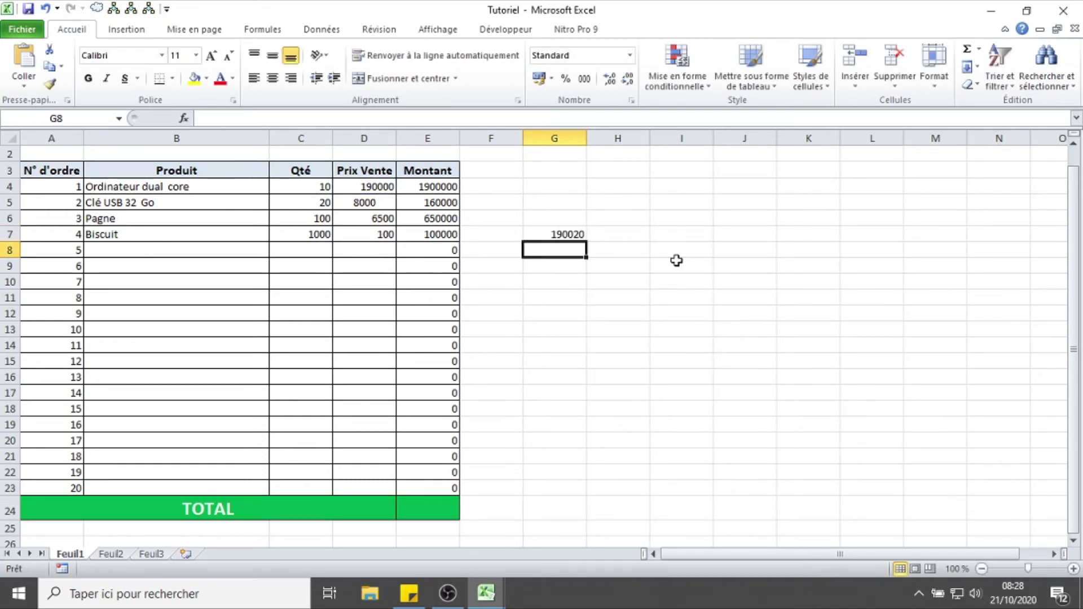
Step: Enter the label Addition in cell F7, beside the addition formula
left_click(499, 233)
type("SOMME")
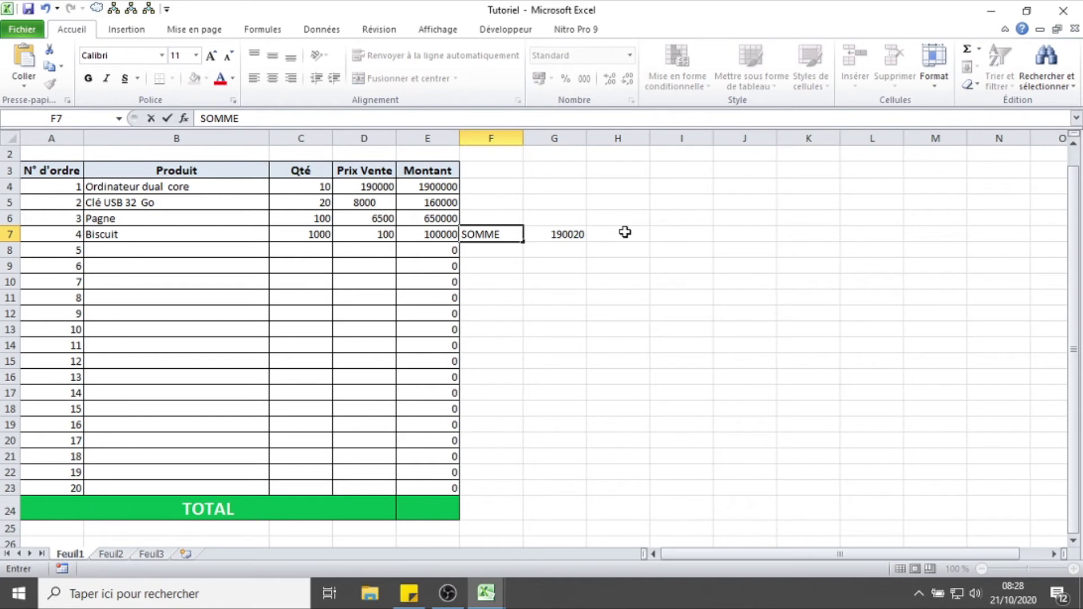
key("BackSpace")
key("BackSpace")
key("BackSpace")
key("BackSpace")
key("BackSpace")
type("A")
key("BackSpace")
type("A")
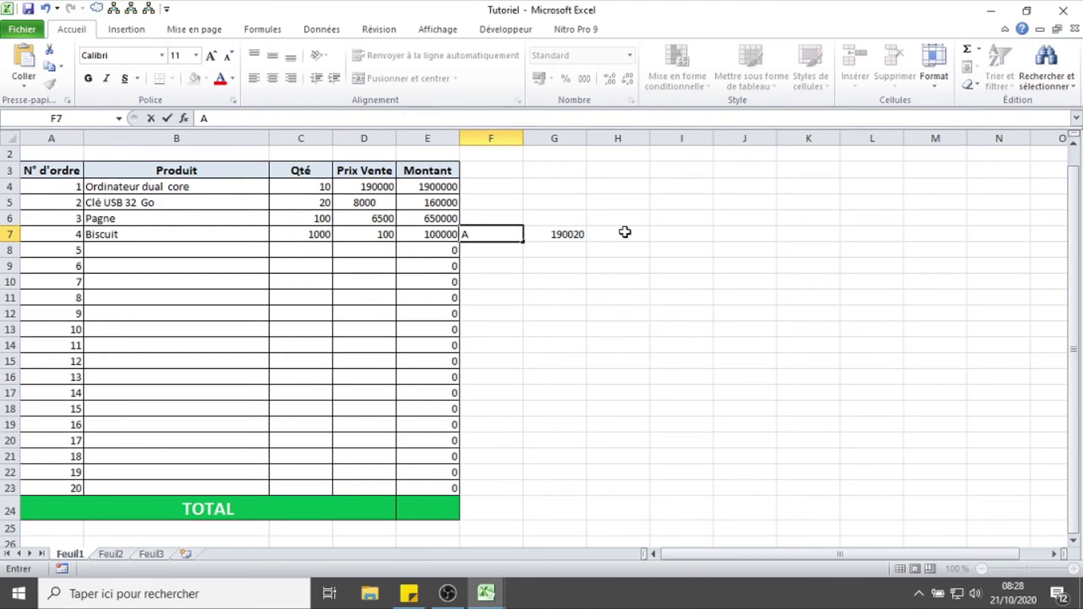
type("dd")
type("io")
key("BackSpace")
key("BackSpace")
type("ition")
left_click(674, 235)
Step: Enter the label Soustraction in cell F9
left_click(491, 265)
type("Sousc")
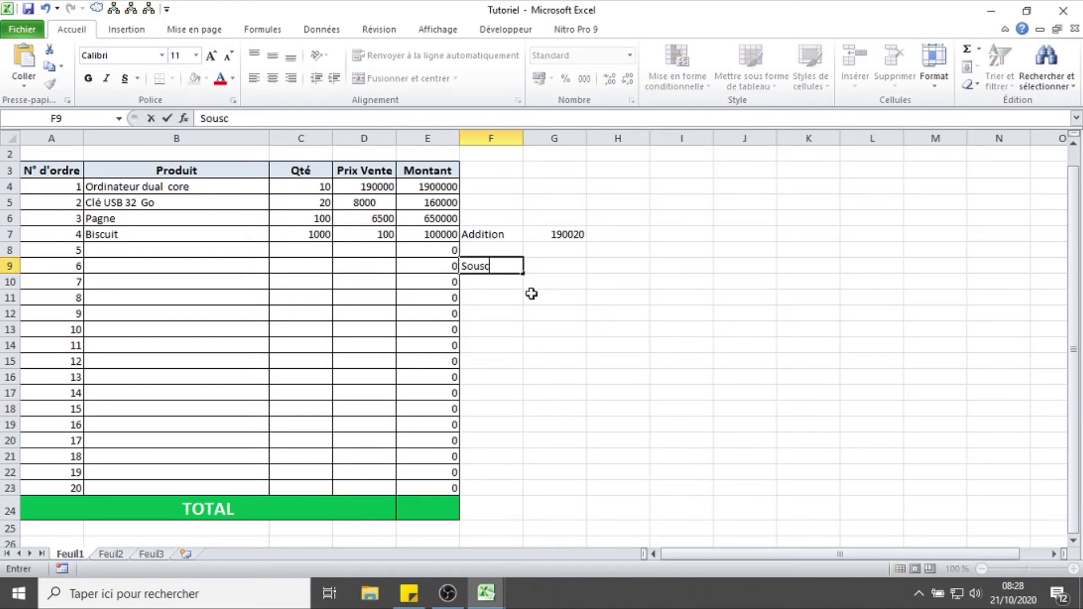
key("BackSpace")
type("traction")
key("Tab")
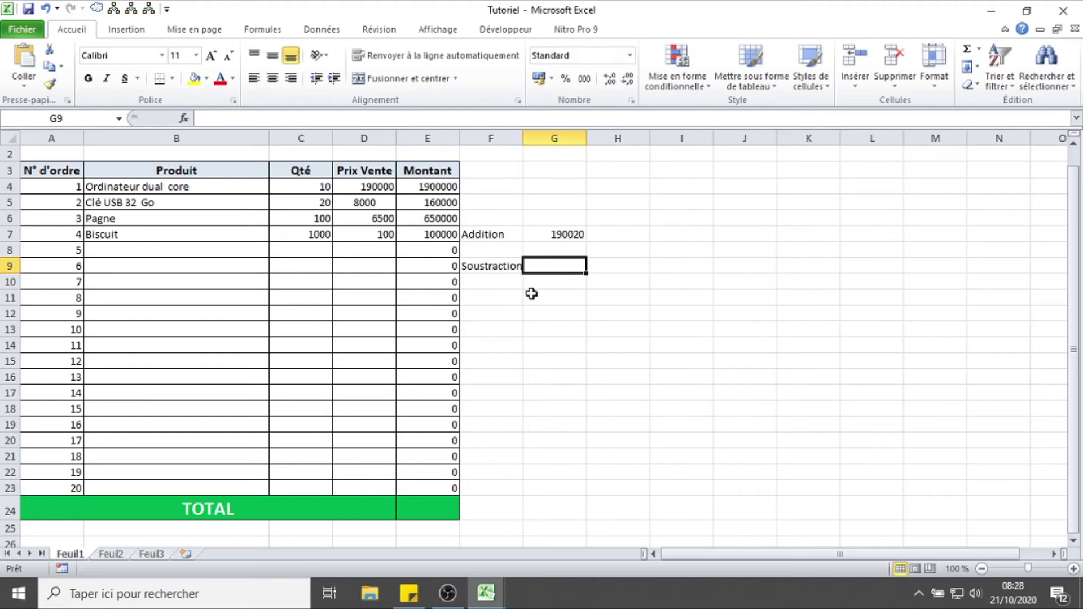
Step: Enter the subtraction formula =D4-C5 in cell G9
type("=")
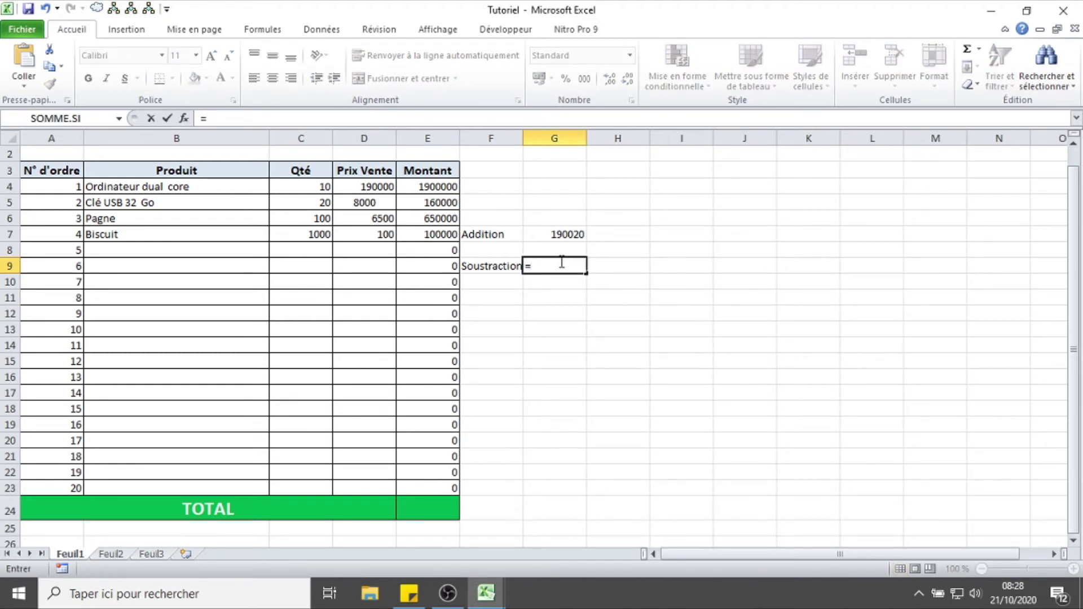
type("D")
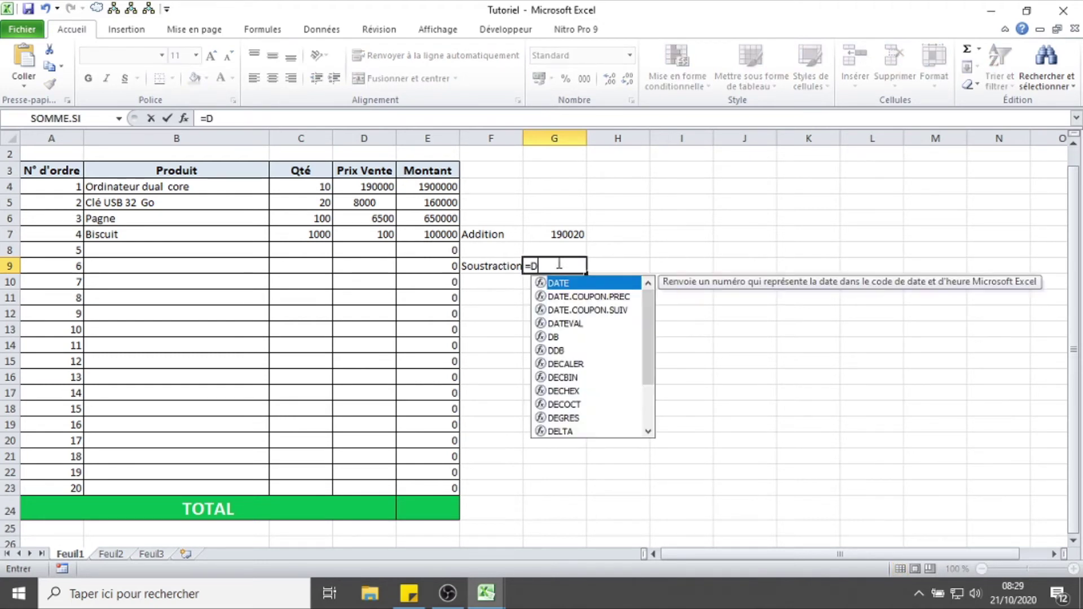
type("46")
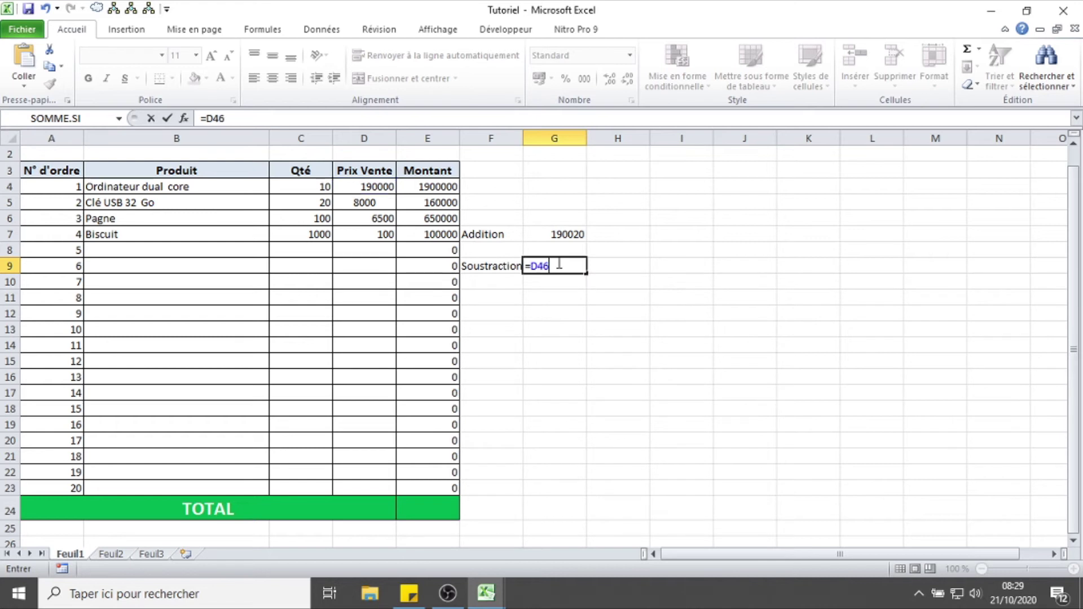
key("BackSpace")
type("-C5")
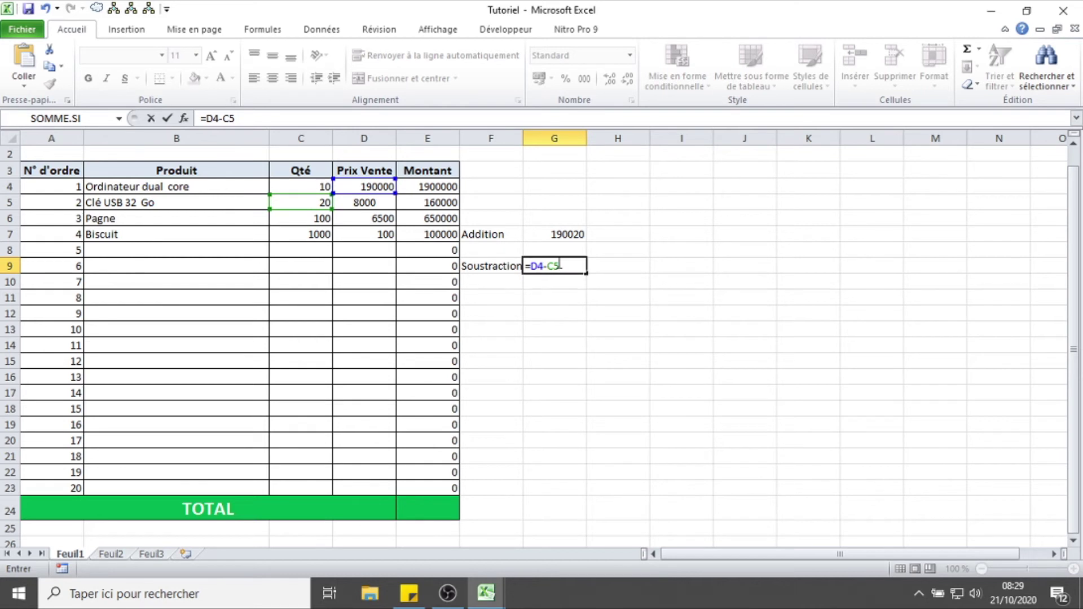
key("Return")
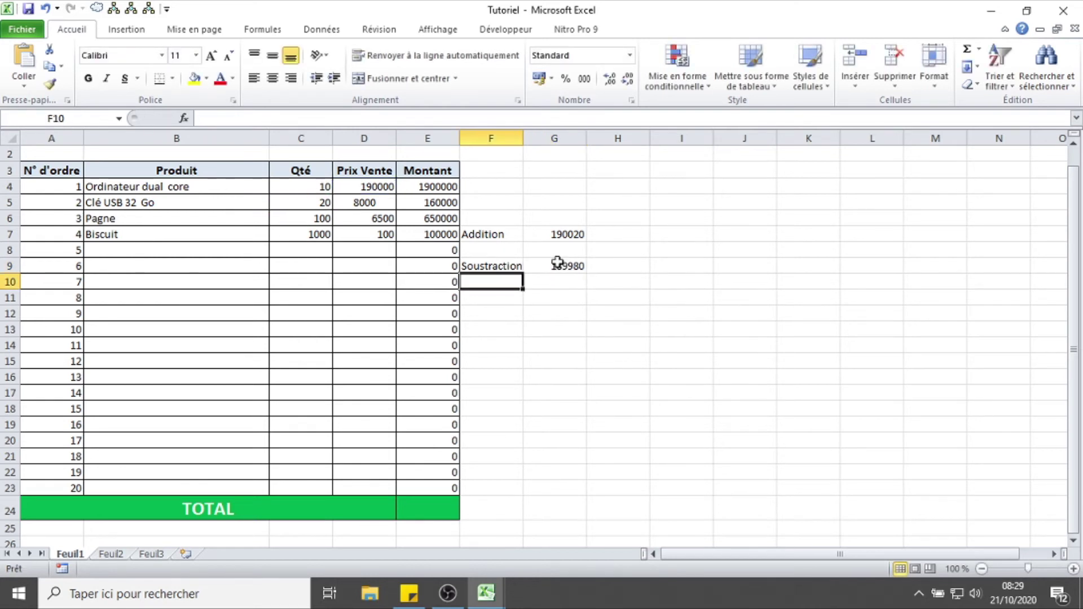
Step: Review the addition formula in cell G7 and the subtraction formula in cell G9
left_click(570, 231)
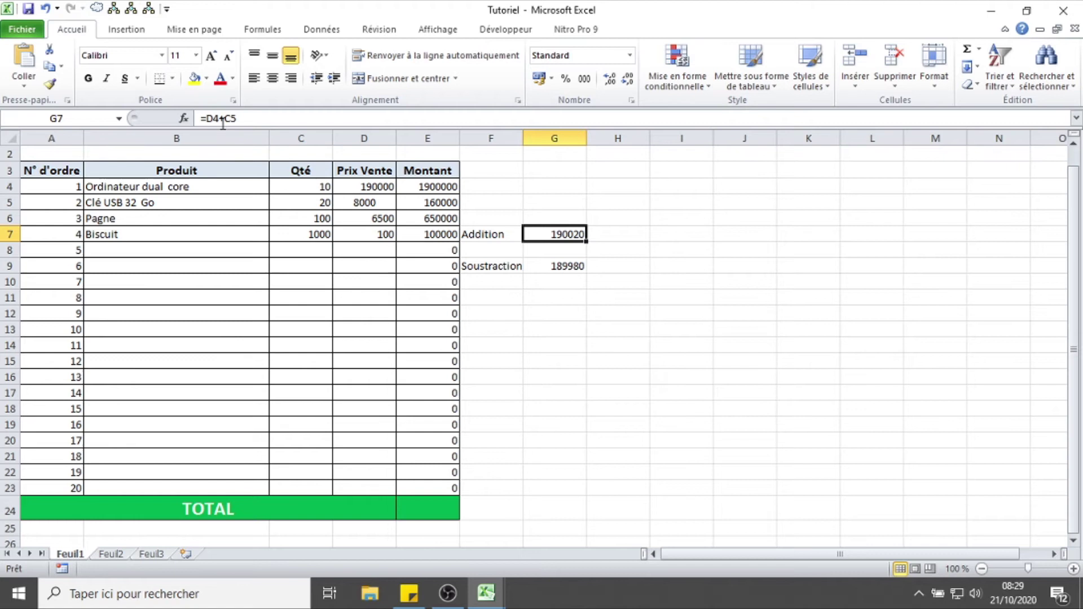
left_click(564, 266)
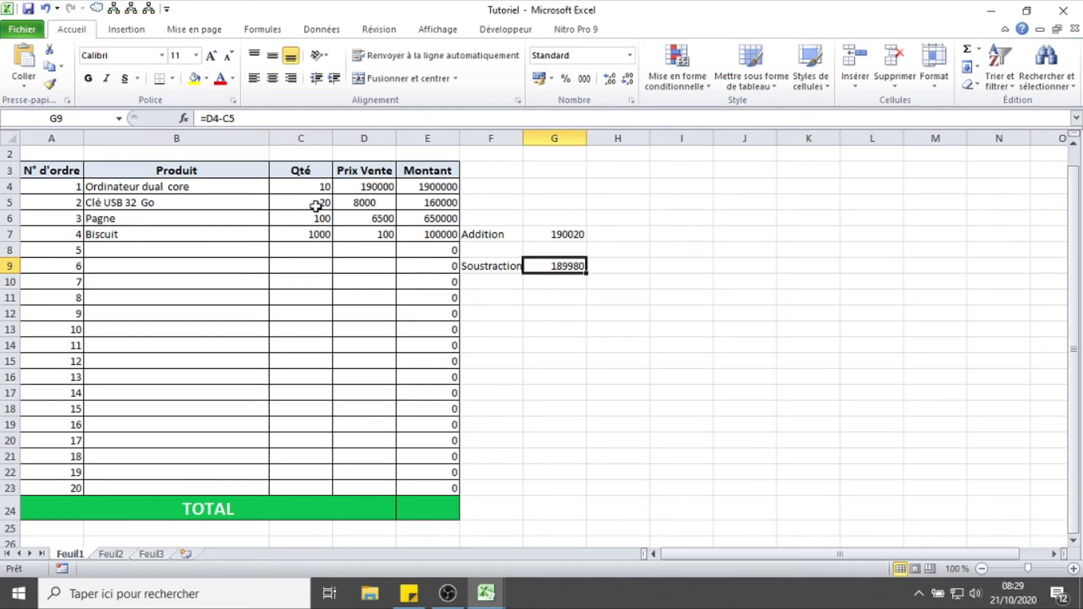
left_click(564, 238)
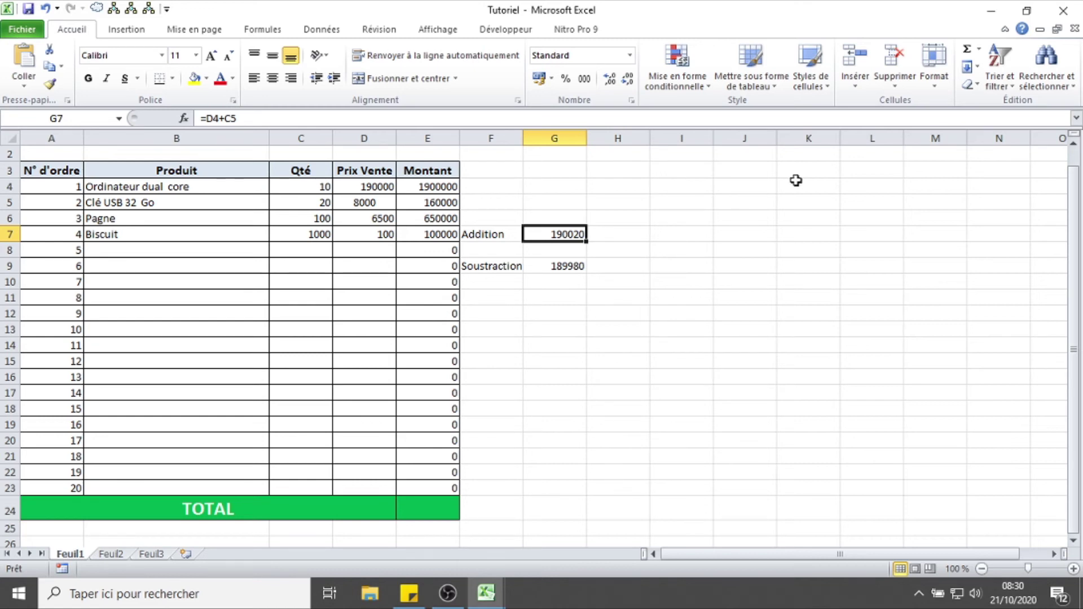
Step: Minimize the workbook and launch the Chrome browser by searching for it in Windows
left_click(1005, 12)
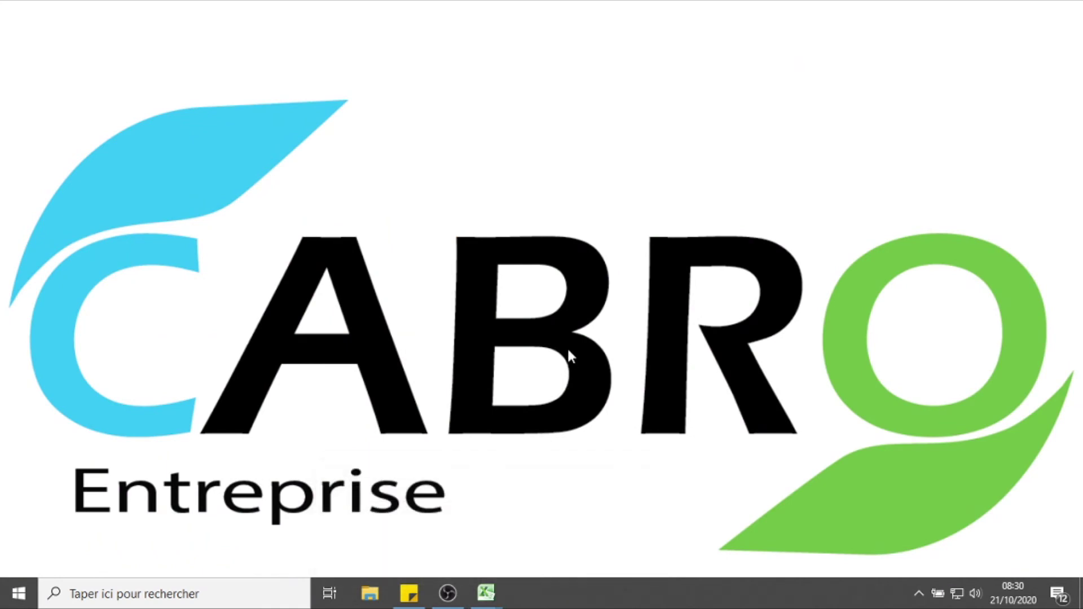
left_click(173, 581)
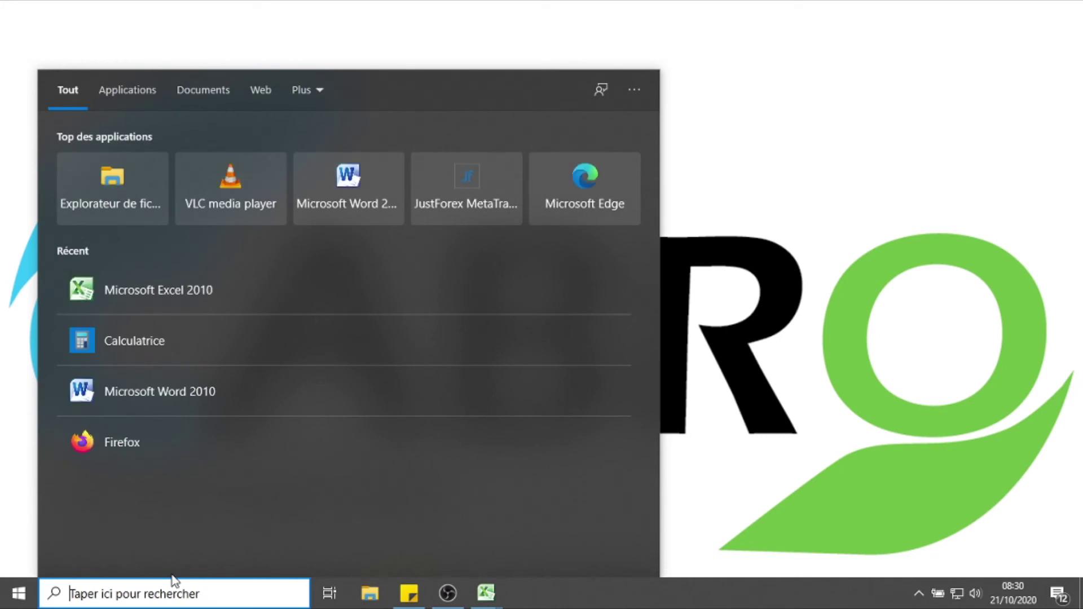
type("Chro")
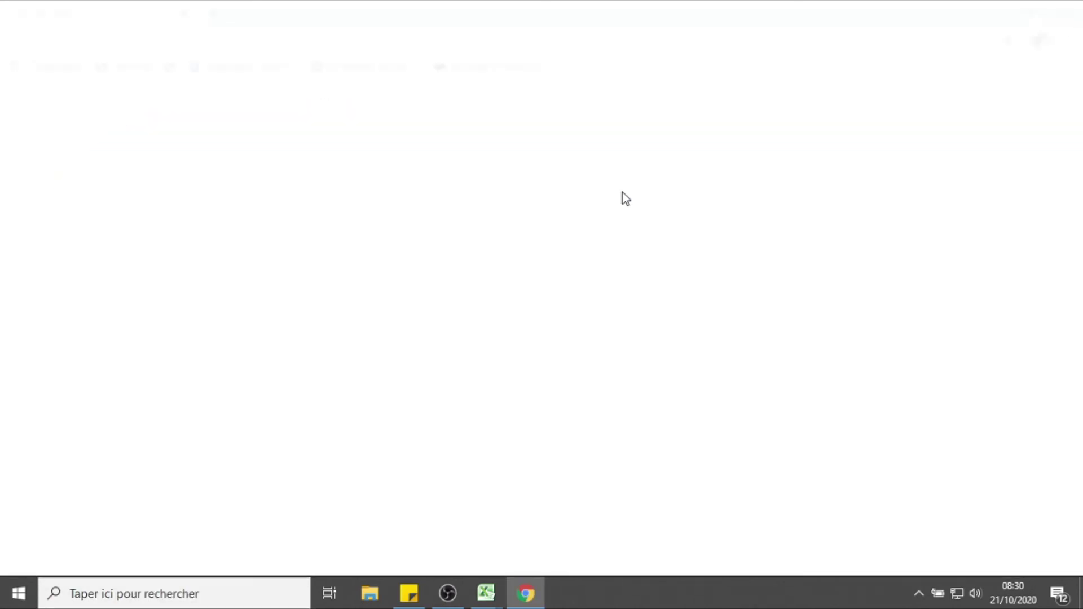
type("bwo")
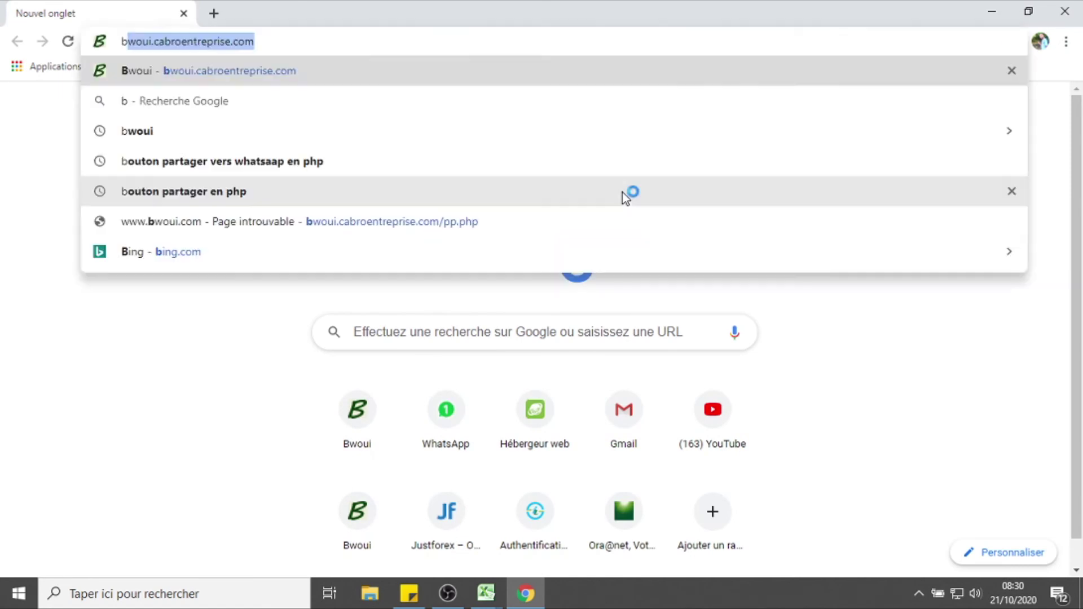
key("BackSpace")
key("BackSpace")
key("BackSpace")
key("BackSpace")
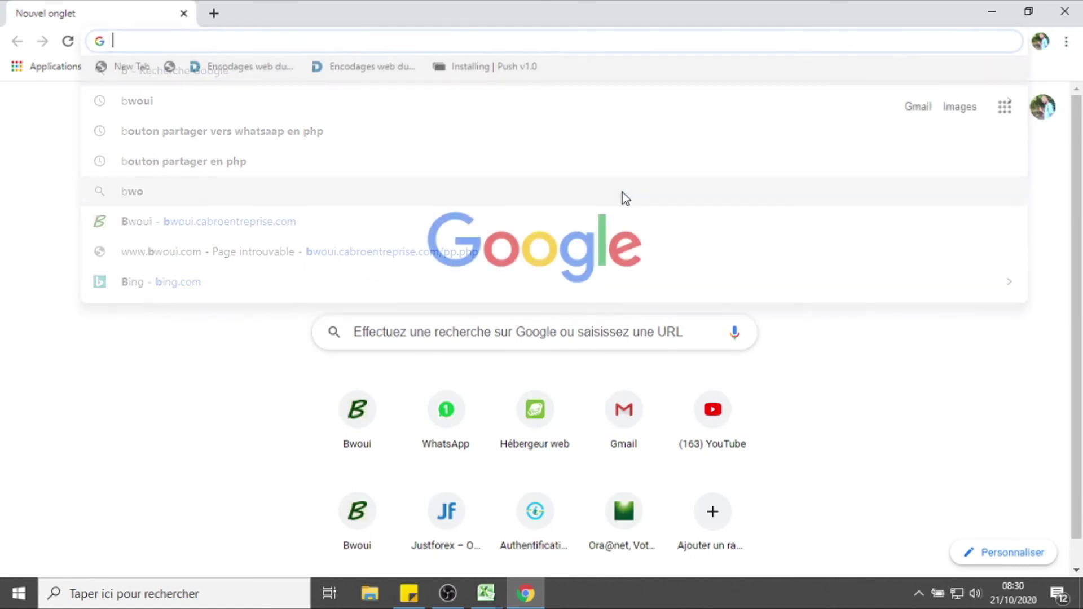
Step: Go to google.com and search for bwoui
type("goo")
key("Return")
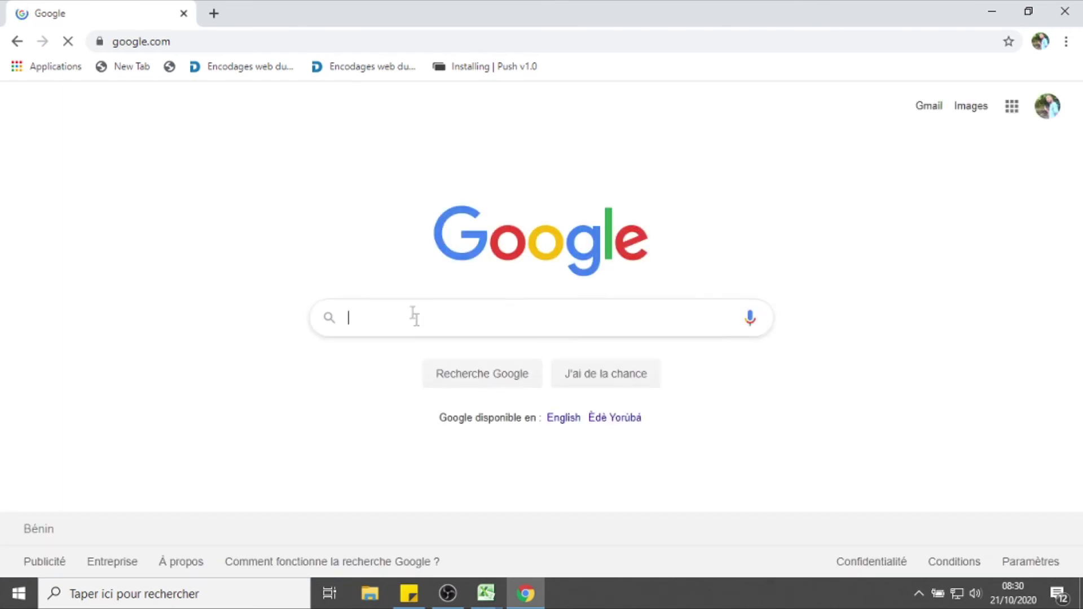
type("bwoui")
key("Return")
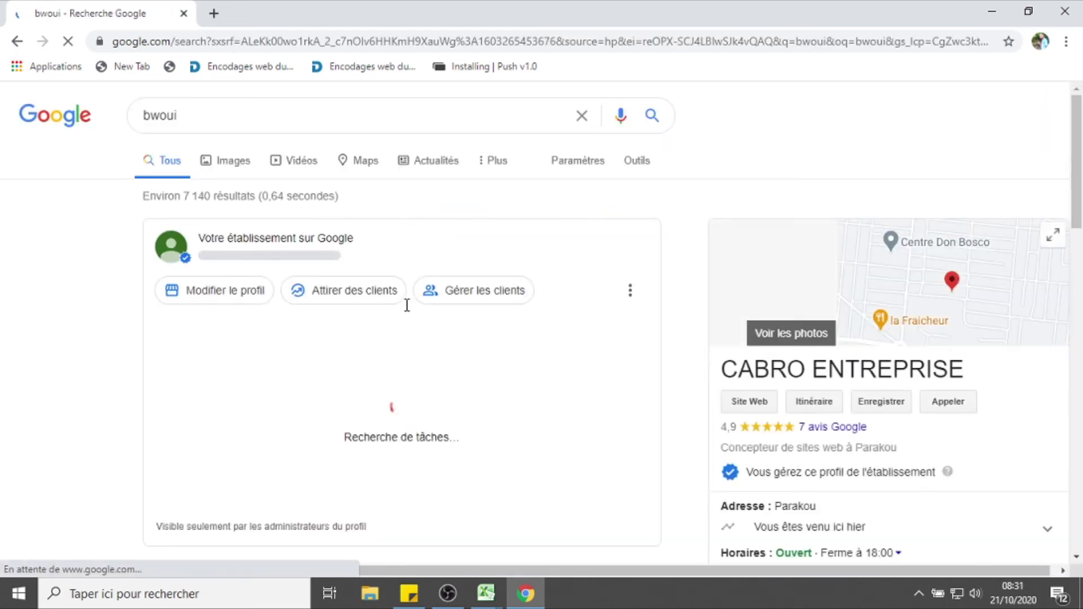
Step: Open the Bwoui - Cabro Entreprise site from the search results and go to its Inscription page
left_click_drag(1080, 178, 1079, 314)
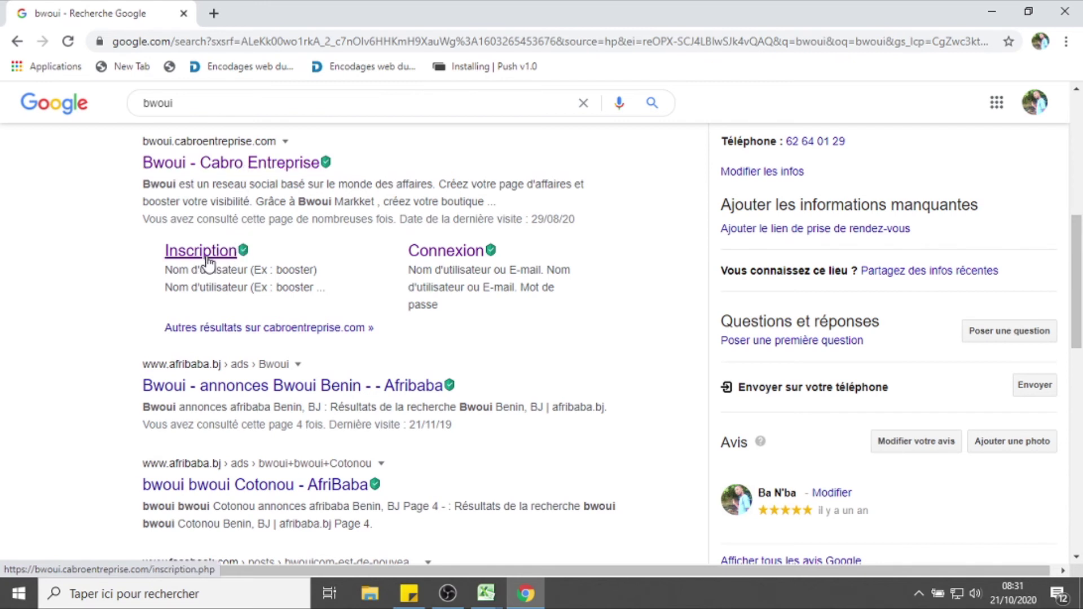
left_click(210, 165)
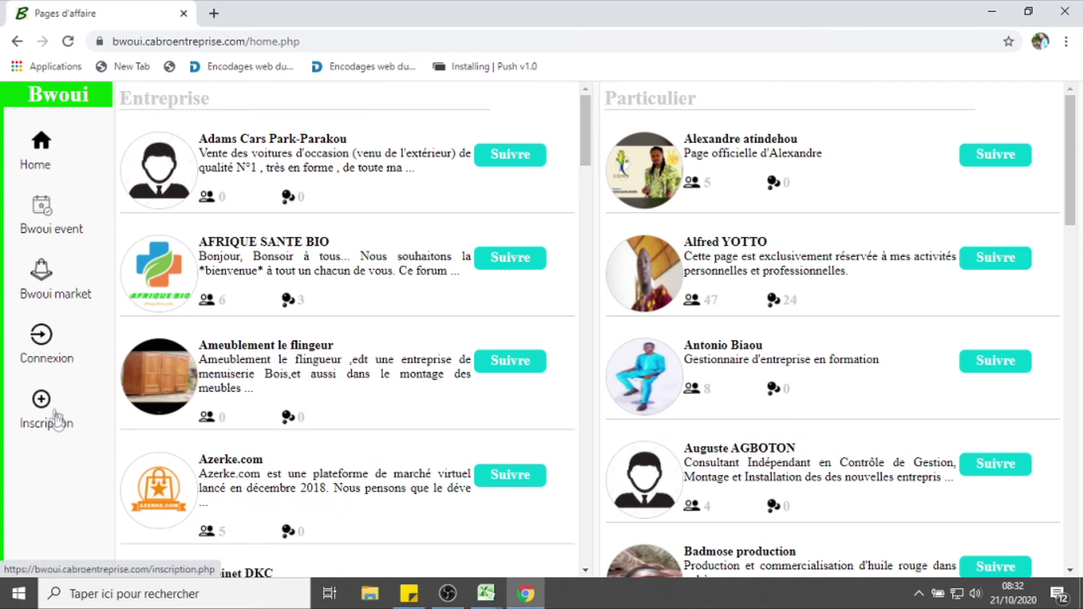
left_click(46, 429)
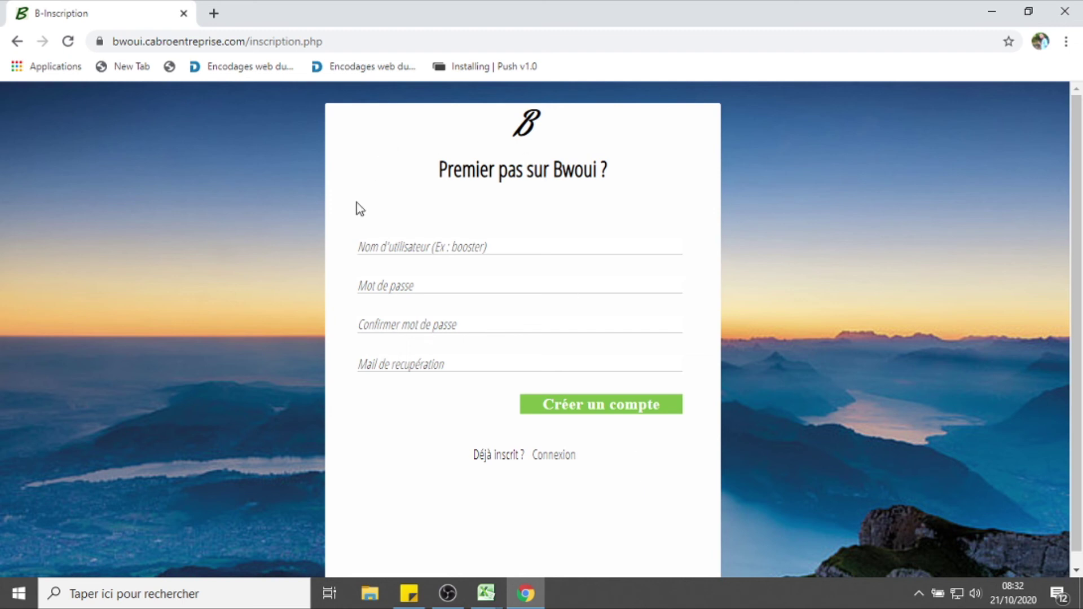
Step: Open youtube.com in a new browser tab
left_click(215, 14)
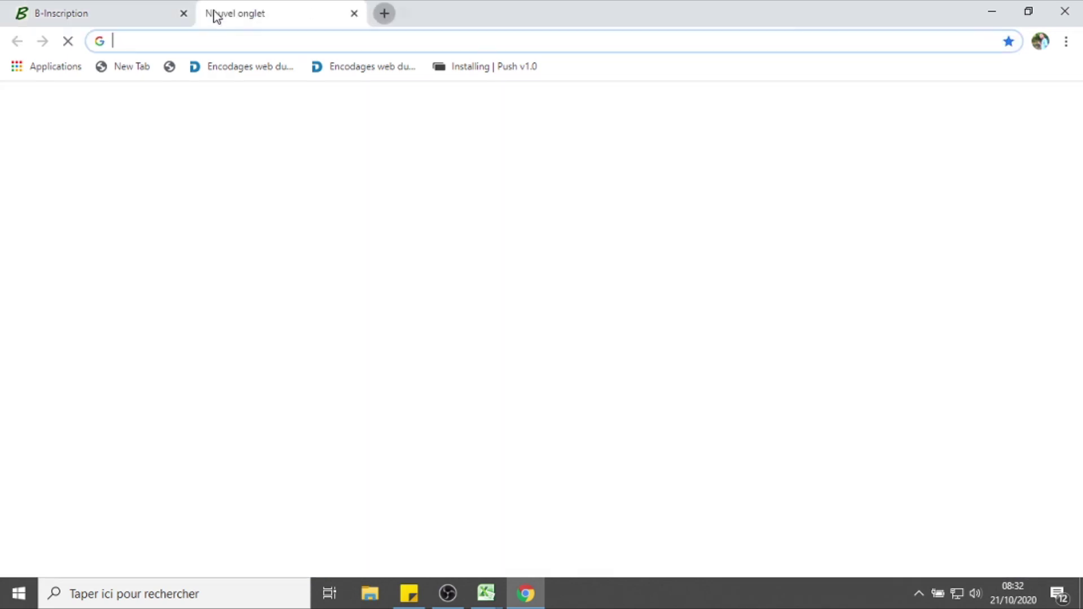
left_click(223, 39)
type("c")
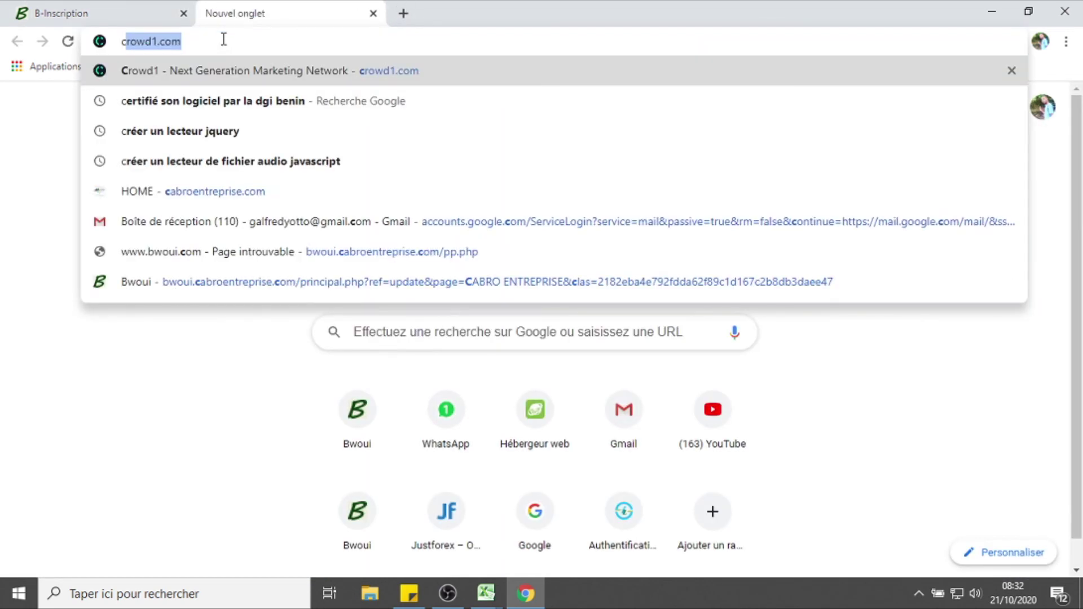
key("BackSpace")
key("BackSpace")
type("yo")
key("Return")
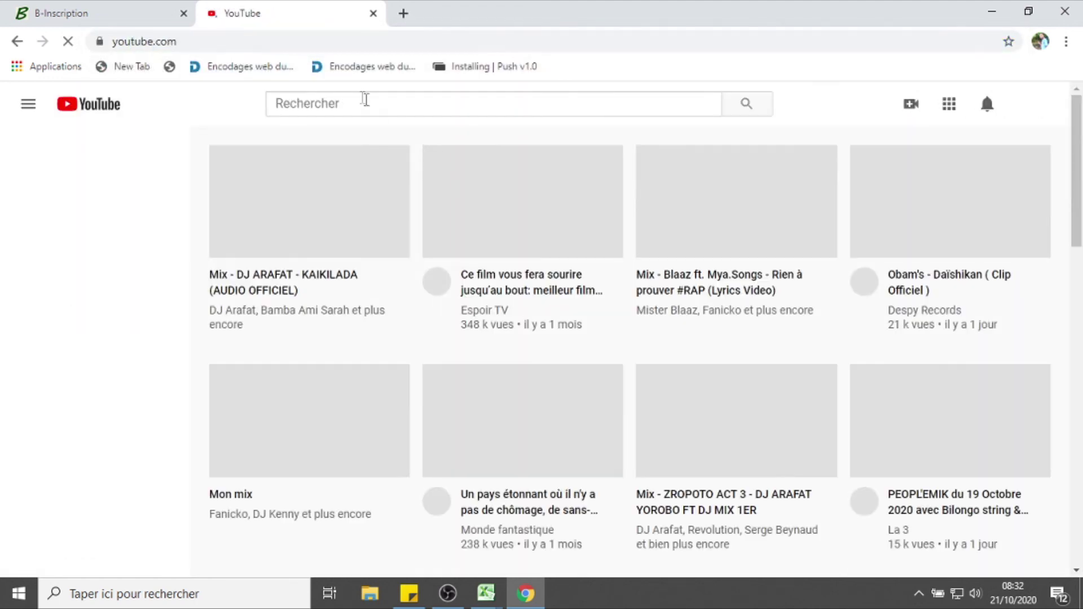
Step: Search YouTube for cabro entreprise, open the Cabro Entreprise channel and look over its page
left_click(363, 99)
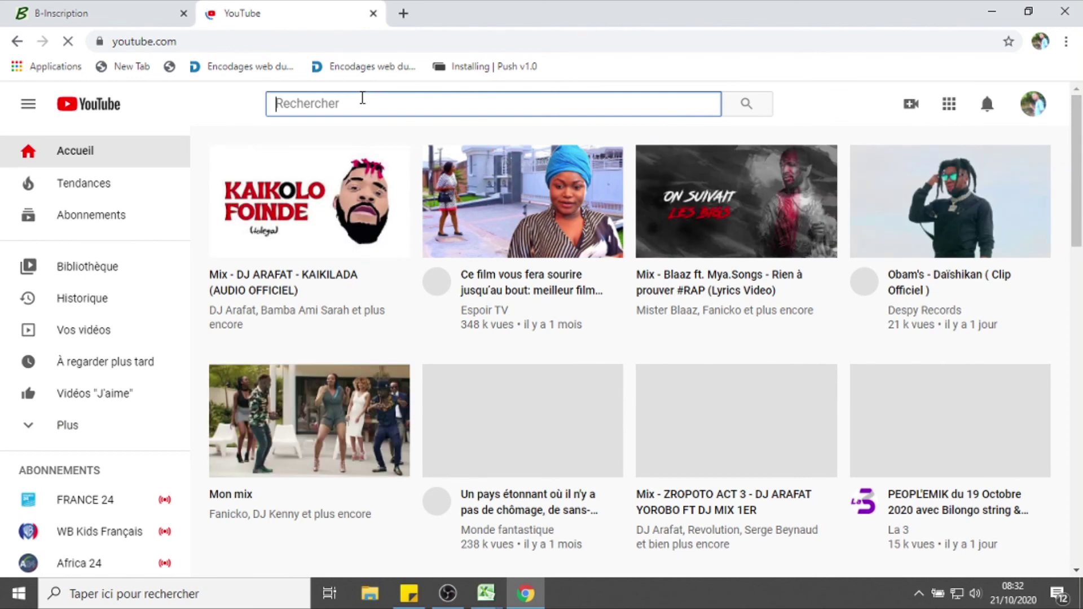
type("cabro entrepr")
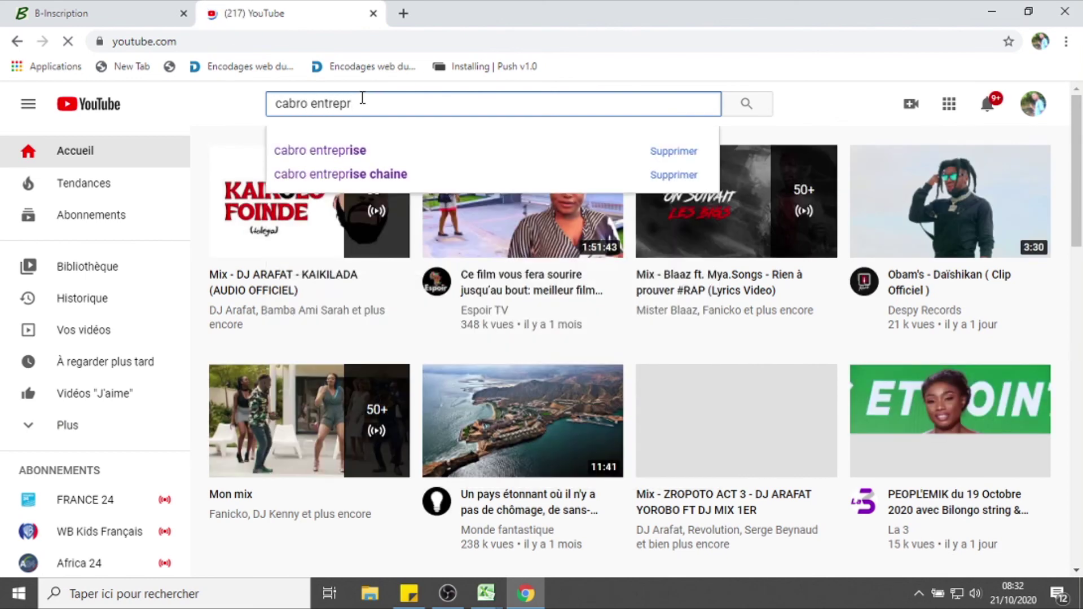
left_click(360, 151)
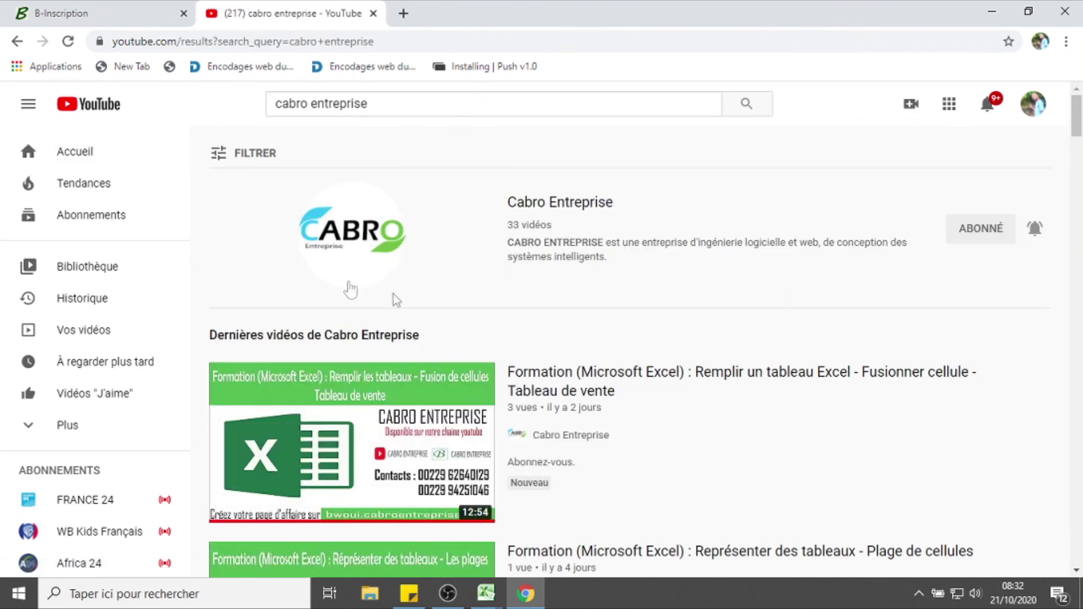
left_click(339, 220)
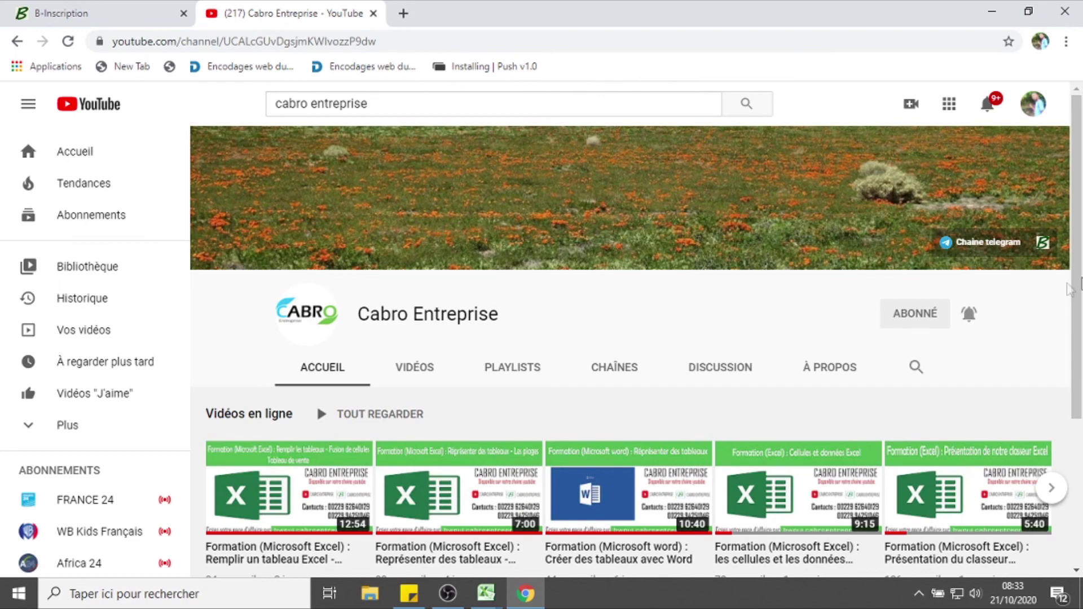
left_click_drag(1081, 186, 1081, 83)
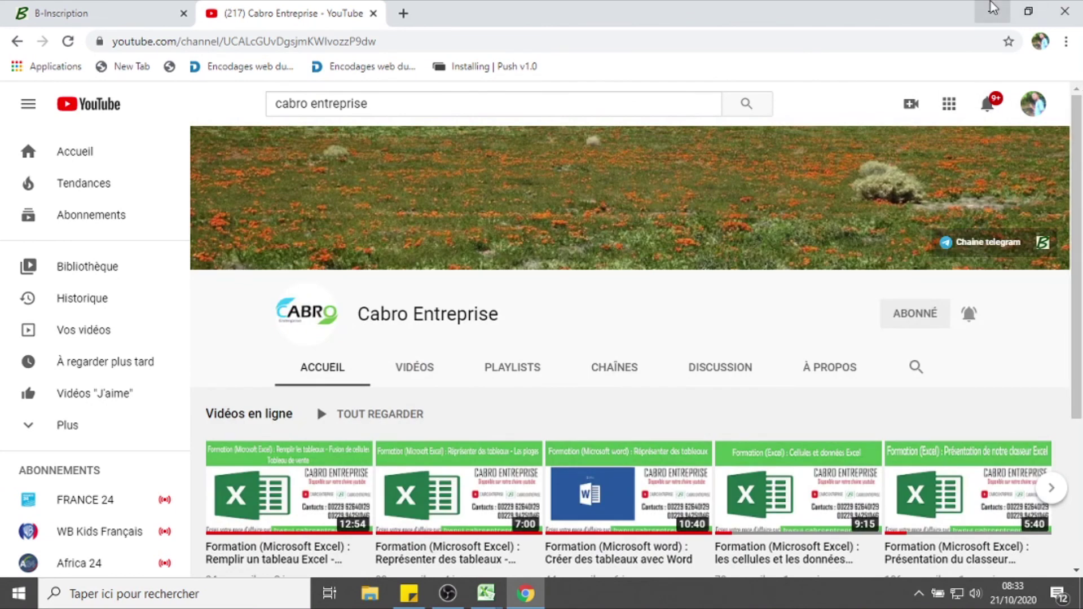
Step: Return to the Bwoui site, go through its Connexion page to the home page, and minimize the browser
left_click(127, 10)
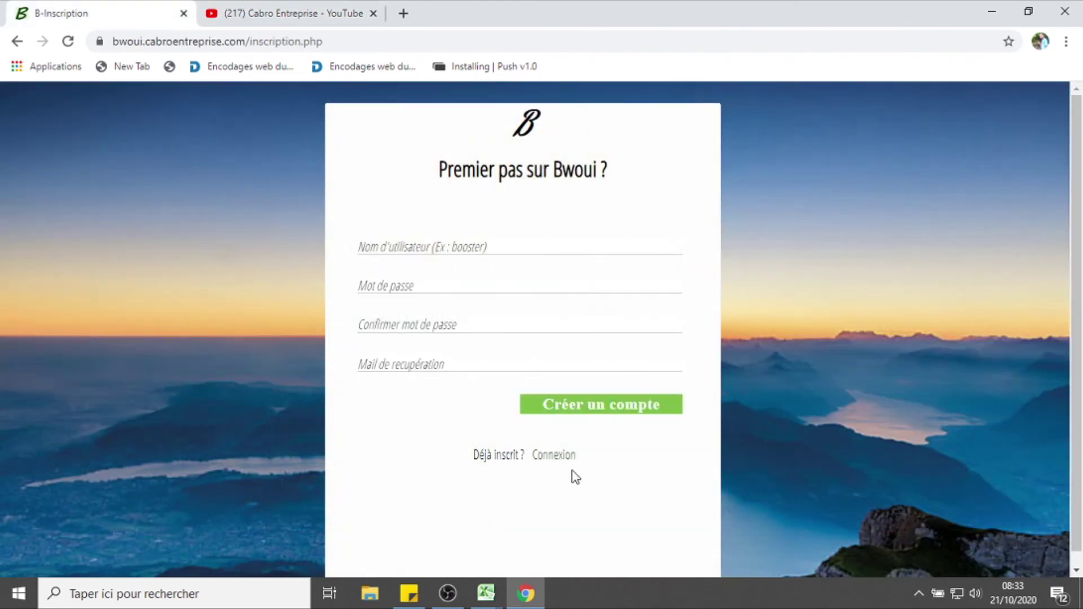
left_click(552, 455)
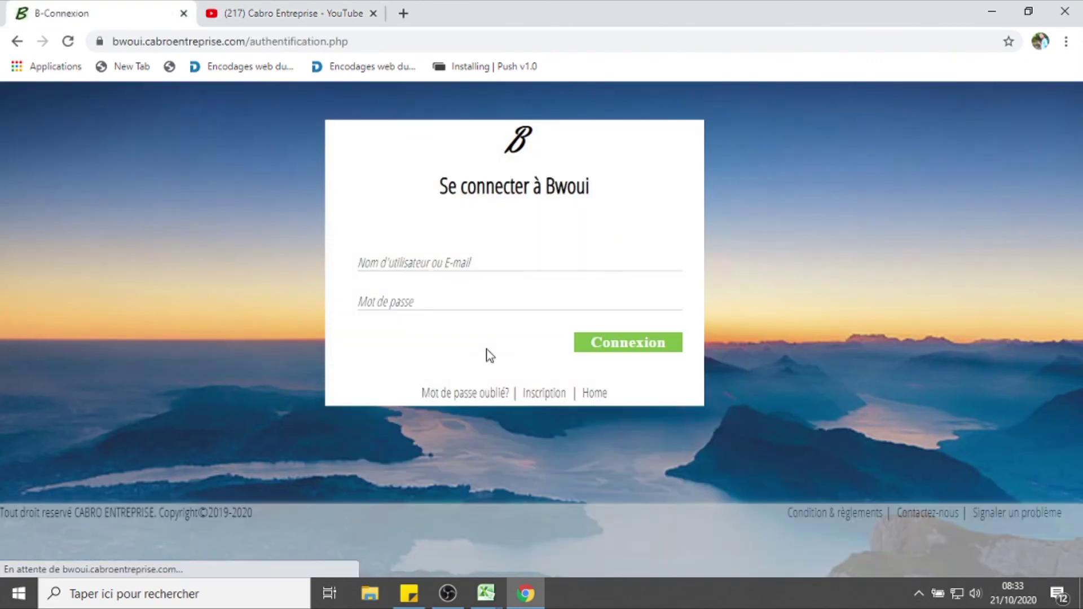
left_click(587, 396)
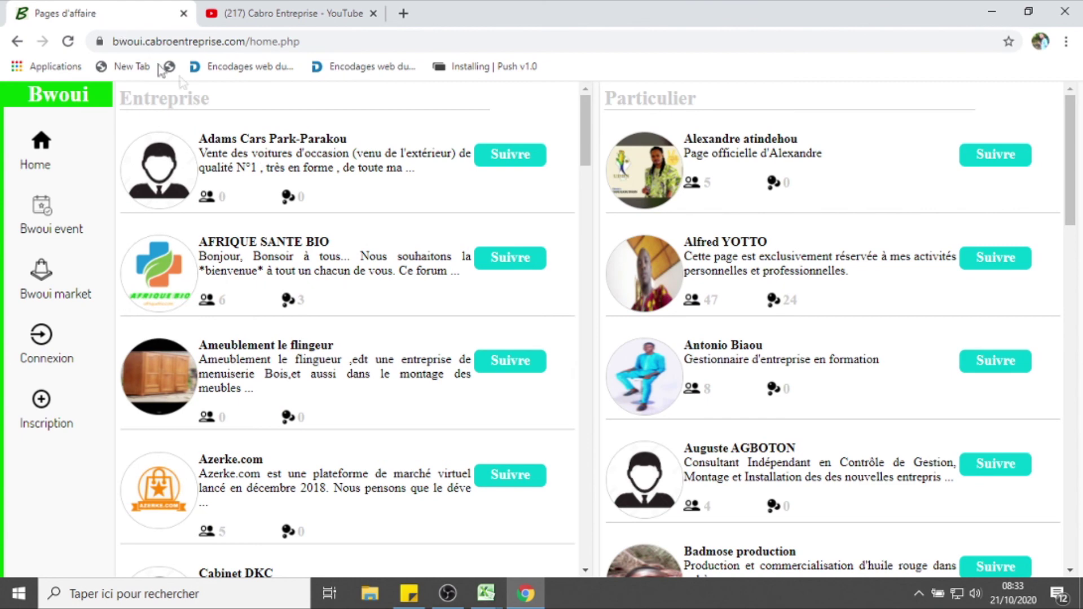
left_click(989, 10)
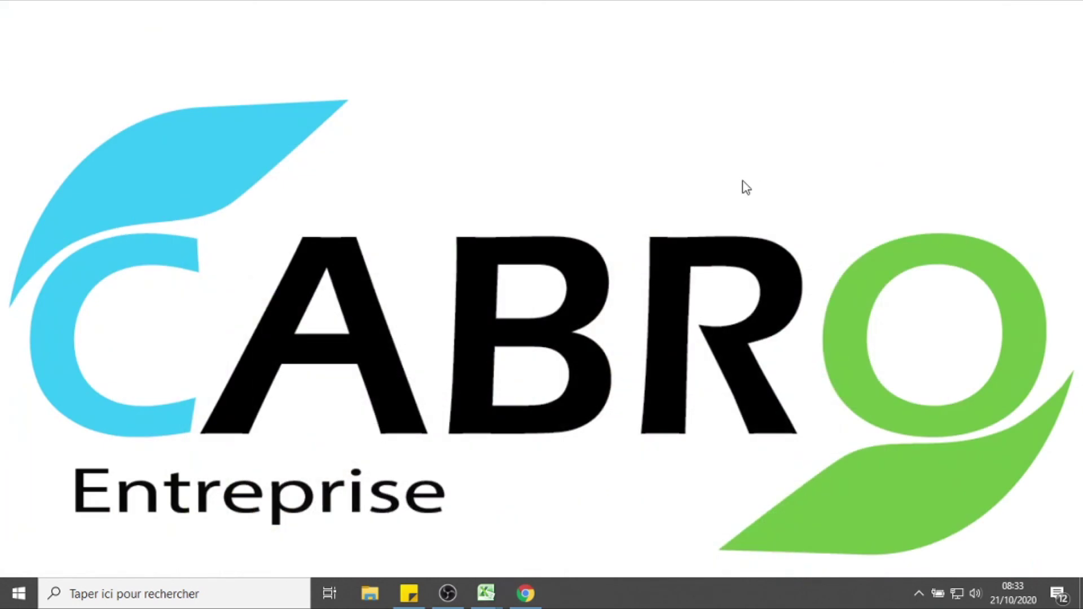